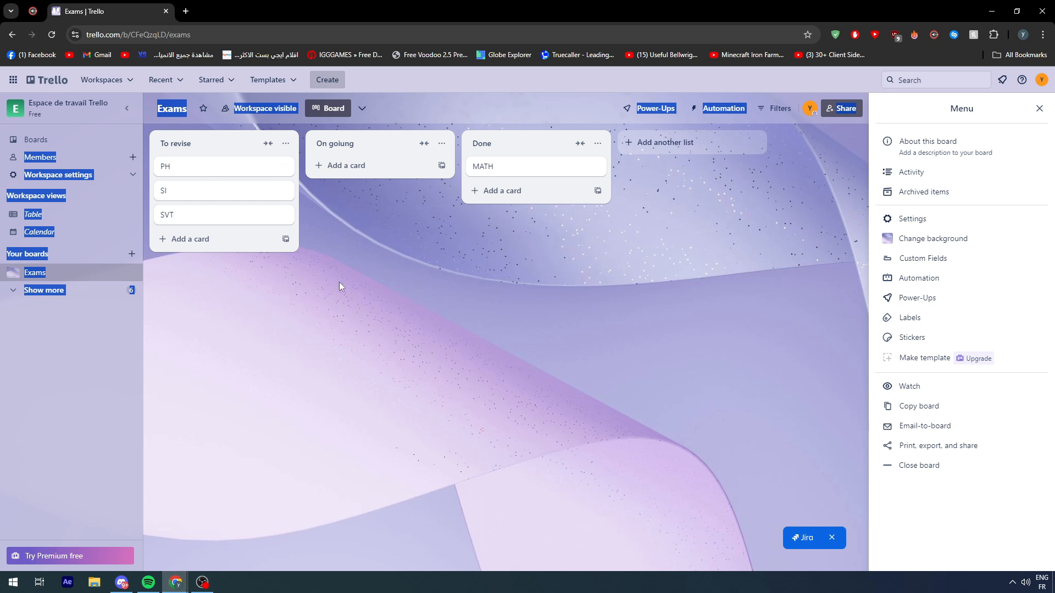
left_click(362, 108)
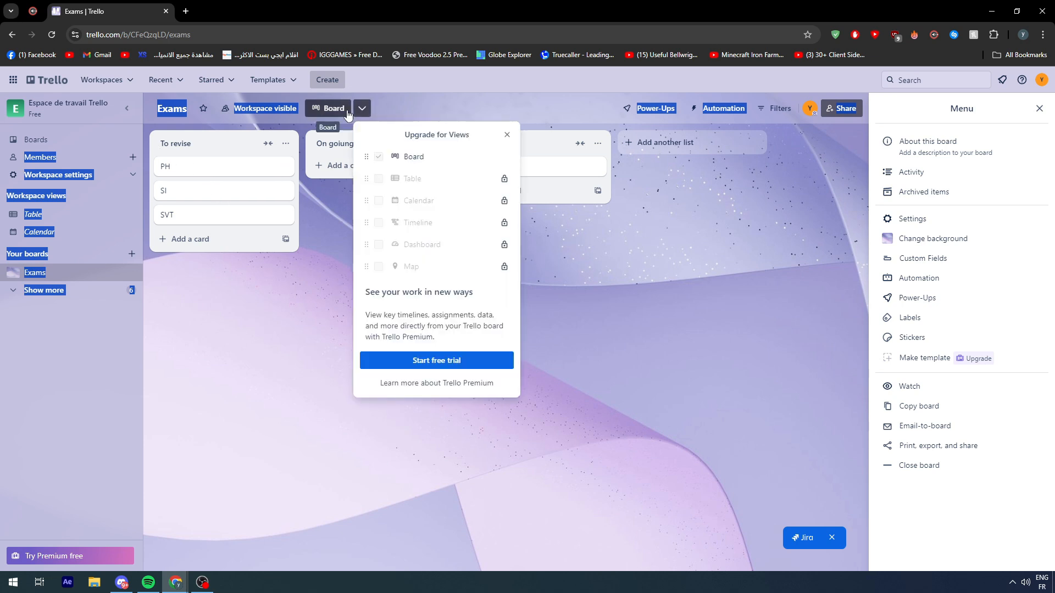
left_click(332, 110)
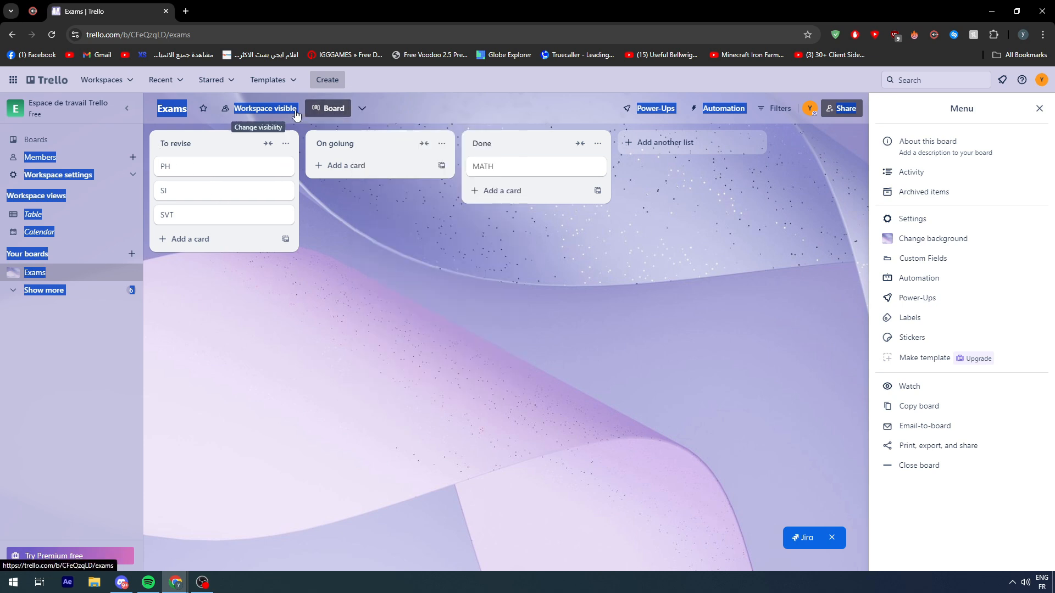
left_click(332, 112)
left_click(362, 110)
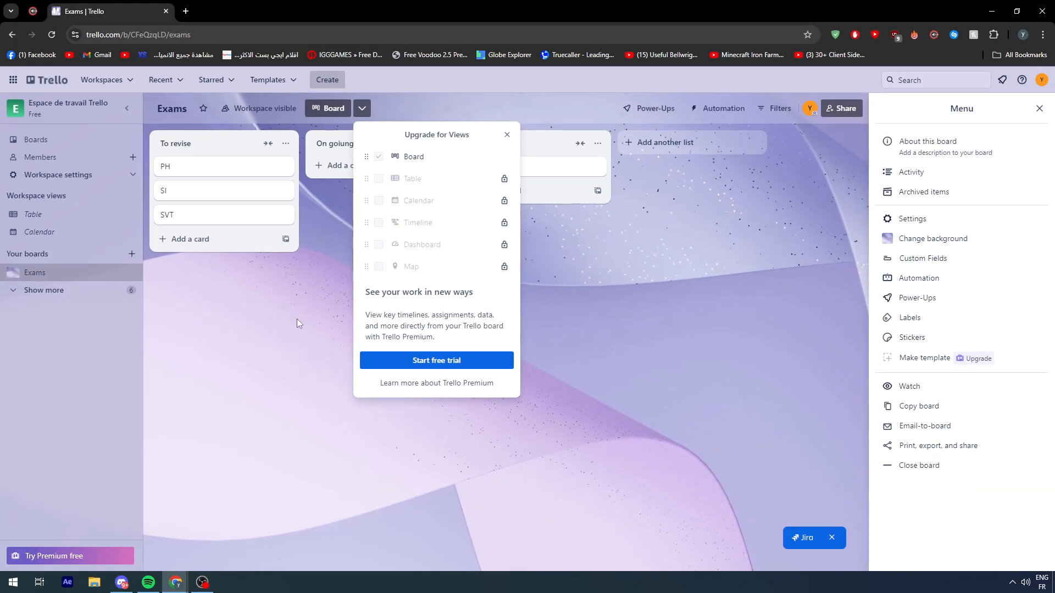
left_click(296, 319)
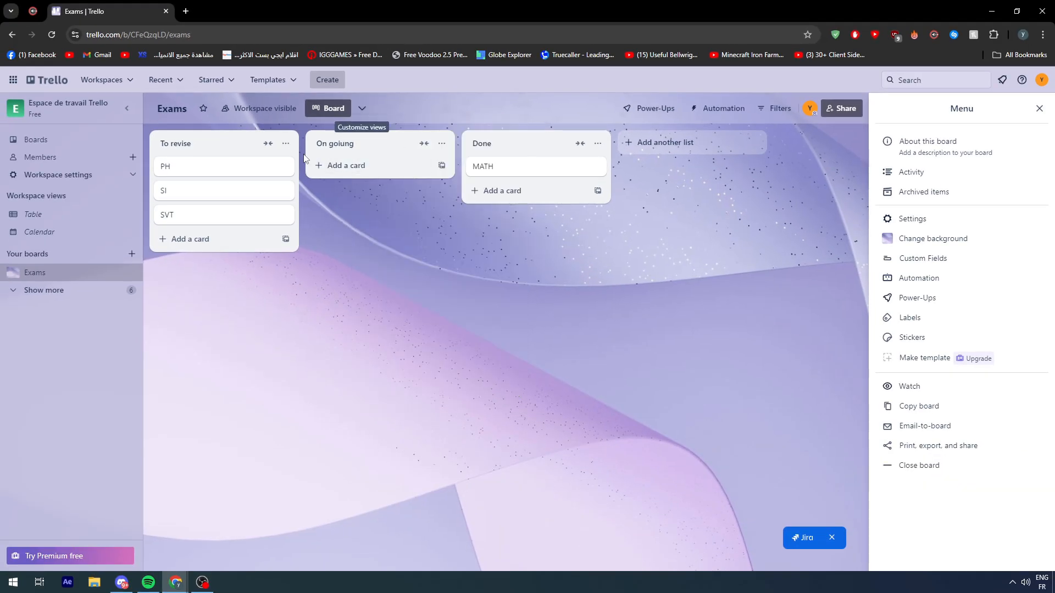
left_click(288, 147)
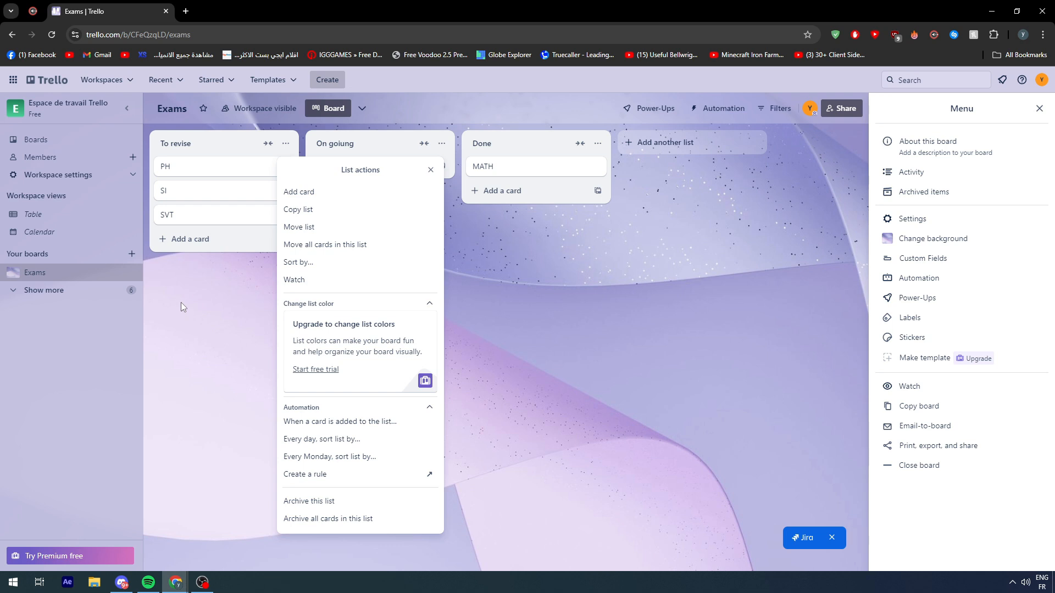
left_click(220, 280)
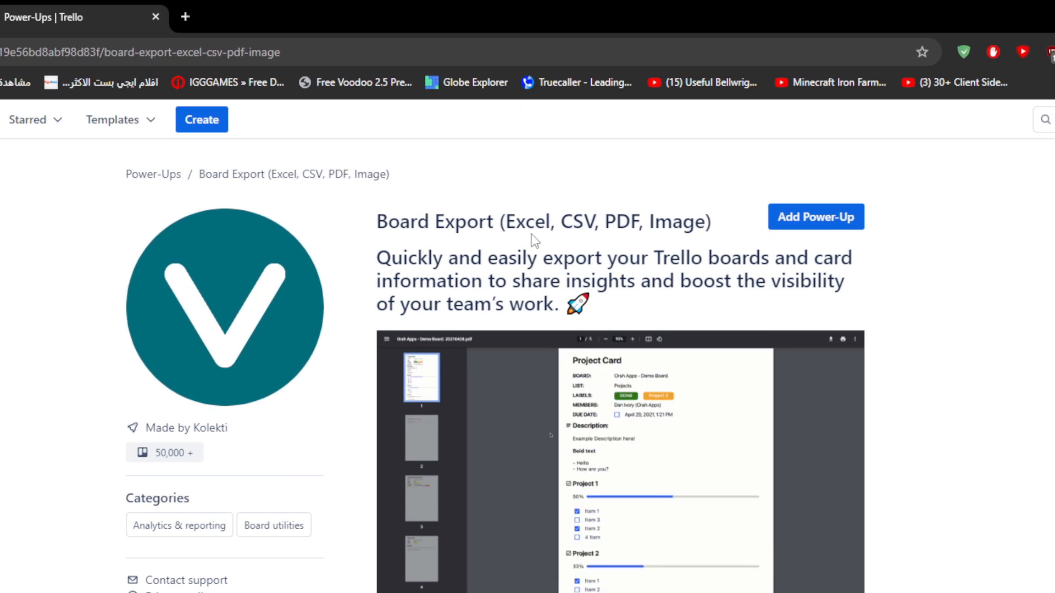
Step: Add the Board Export (Excel, CSV, PDF, Image) Power-Up to the Exams board and go to that board
scroll(541, 367, "down", 1)
scroll(493, 301, "down", 6)
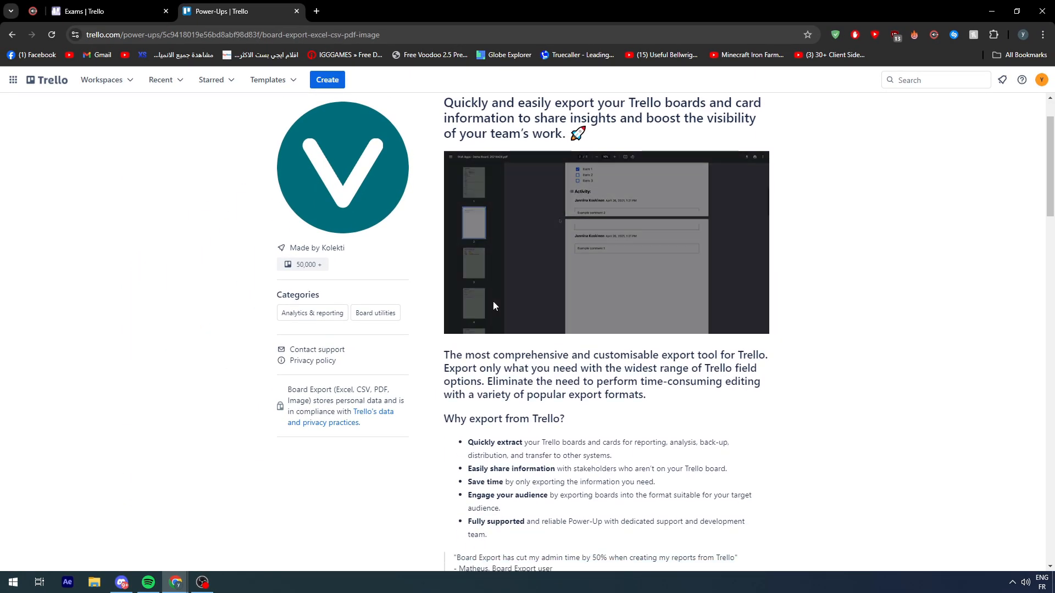
scroll(791, 376, "up", 6)
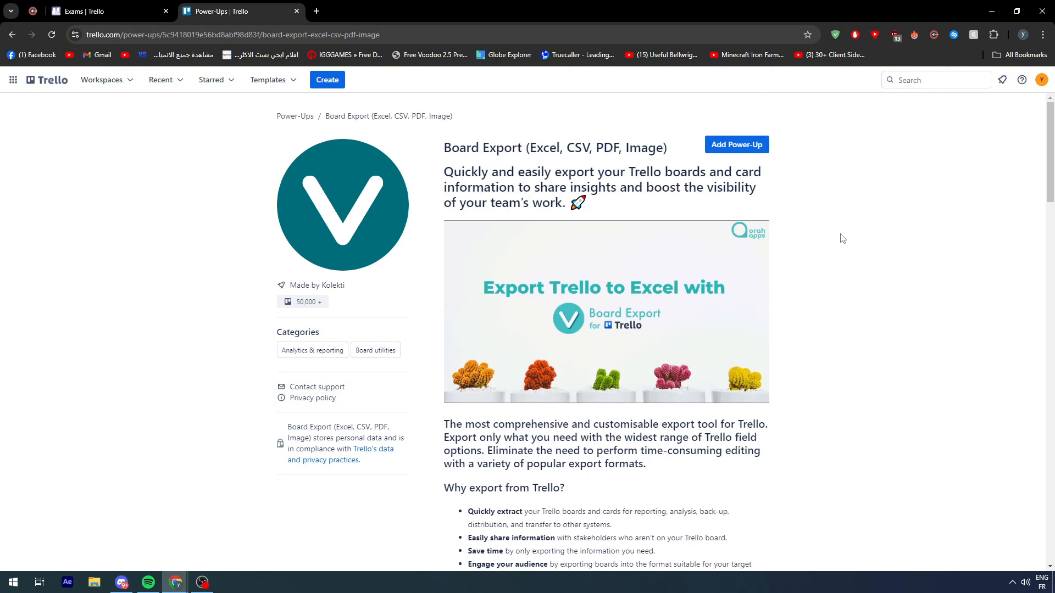
middle_click(736, 145)
left_click_drag(367, 7, 251, 7)
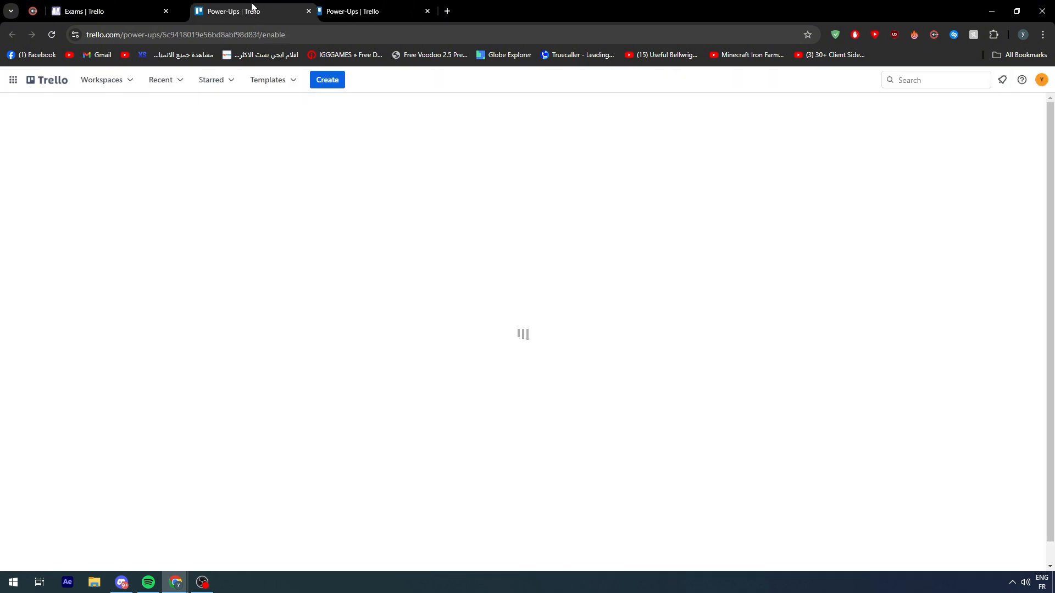
left_click(473, 266)
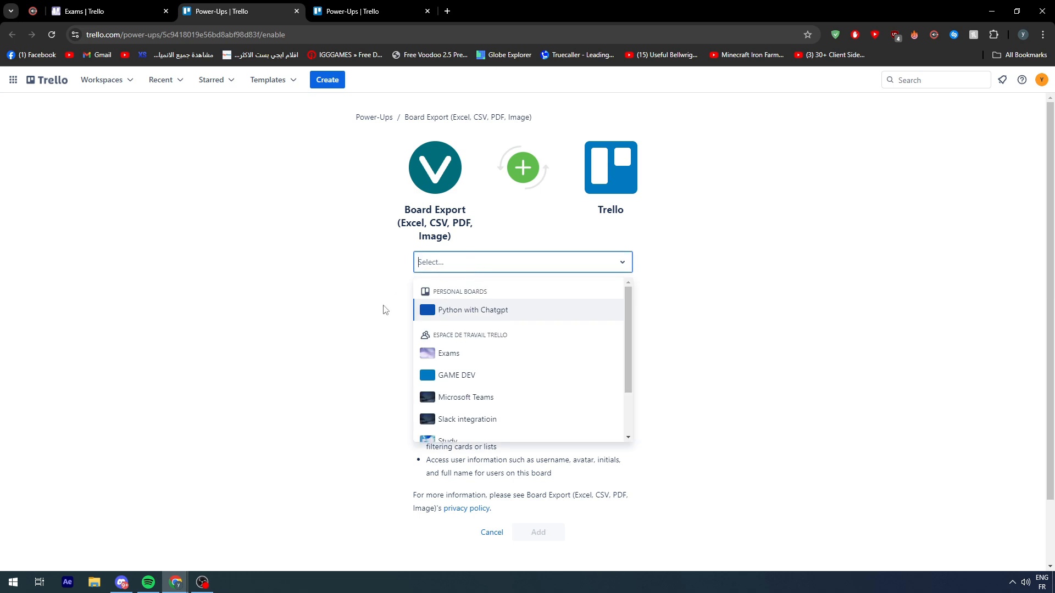
left_click(449, 353)
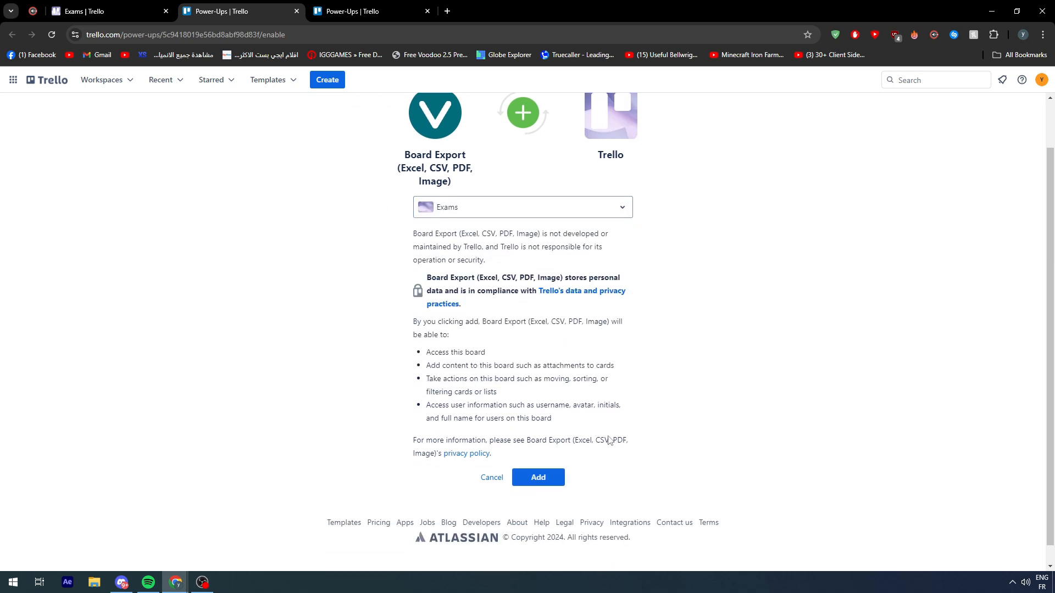
left_click(530, 479)
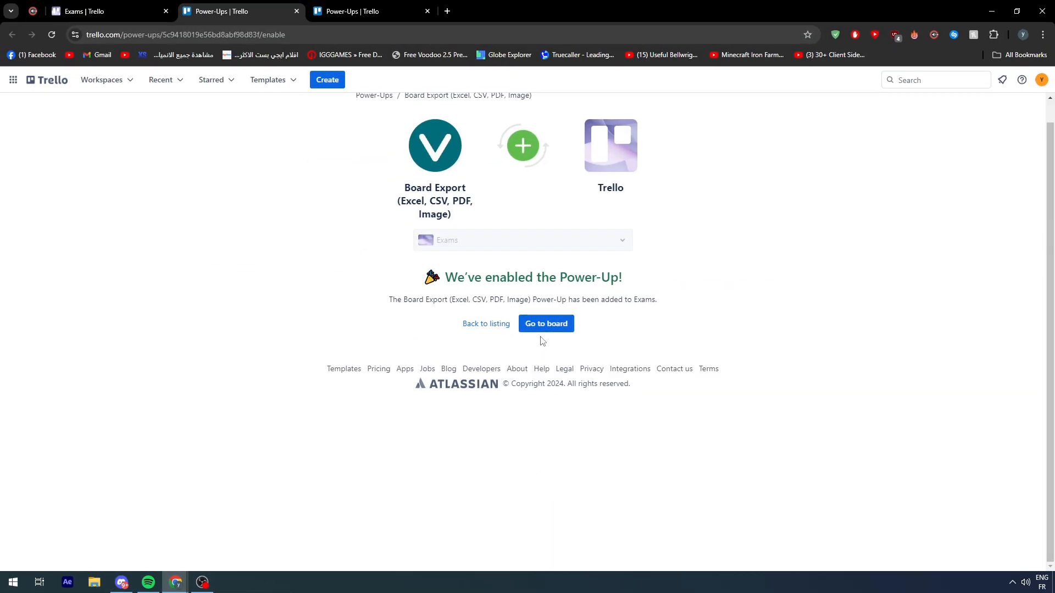
left_click(543, 329)
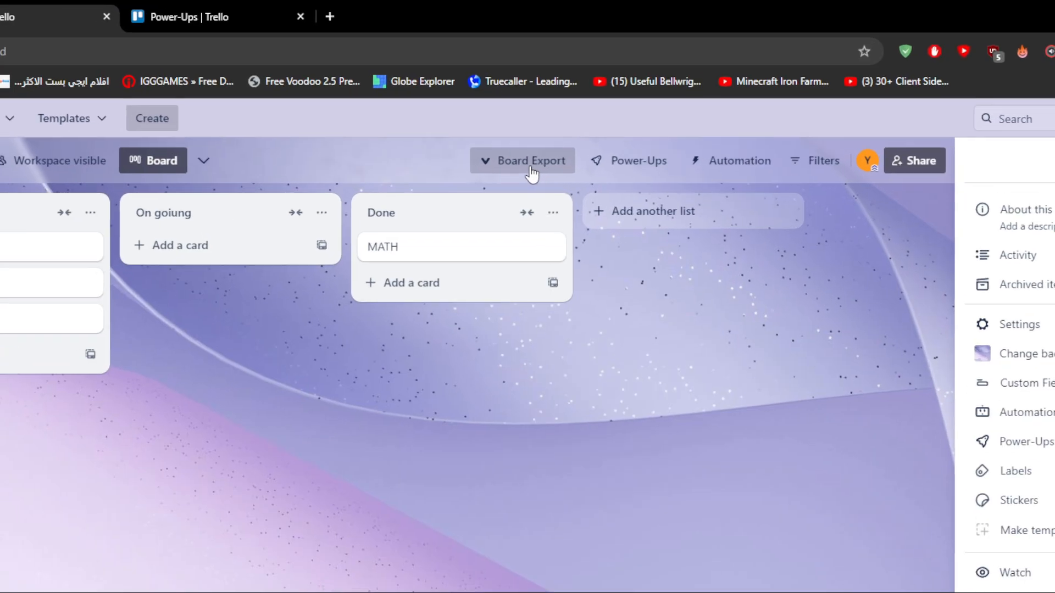
Step: Open Board Export on the Exams board and allow it to access the Trello account
left_click(582, 110)
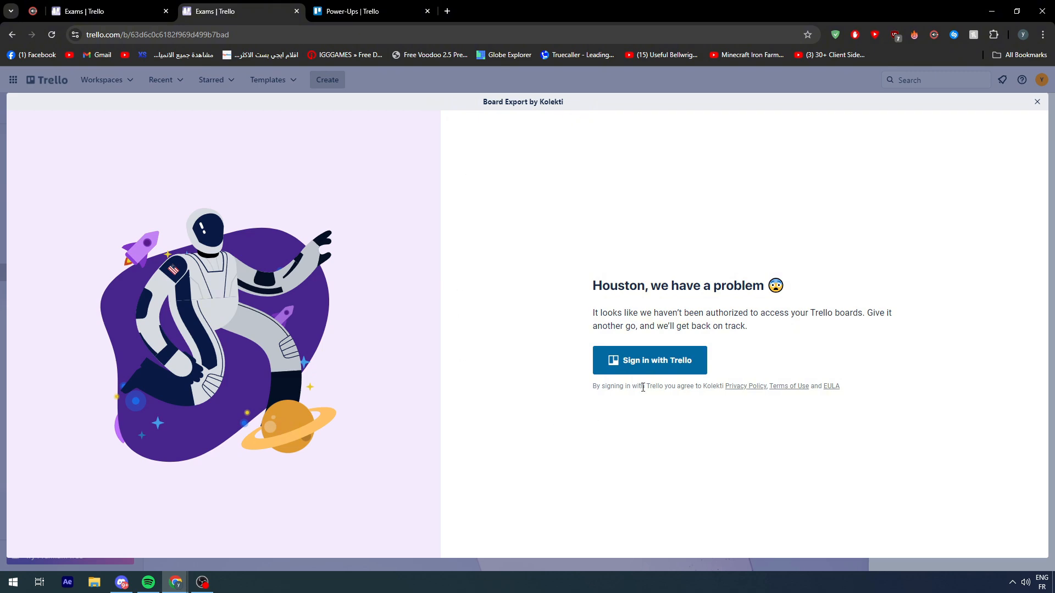
left_click(637, 361)
scroll(536, 439, "down", 1)
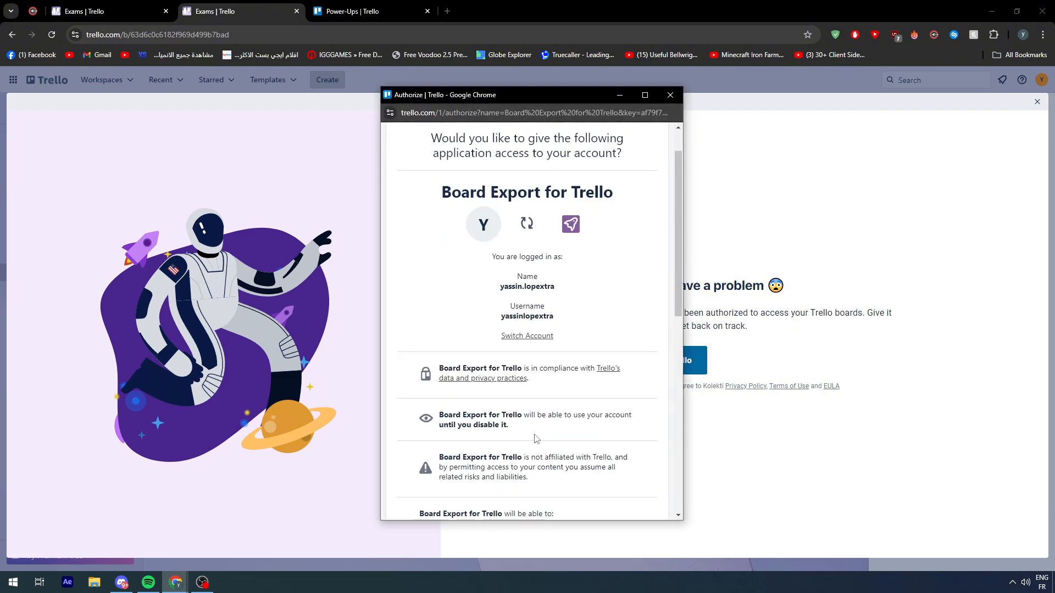
scroll(536, 439, "down", 10)
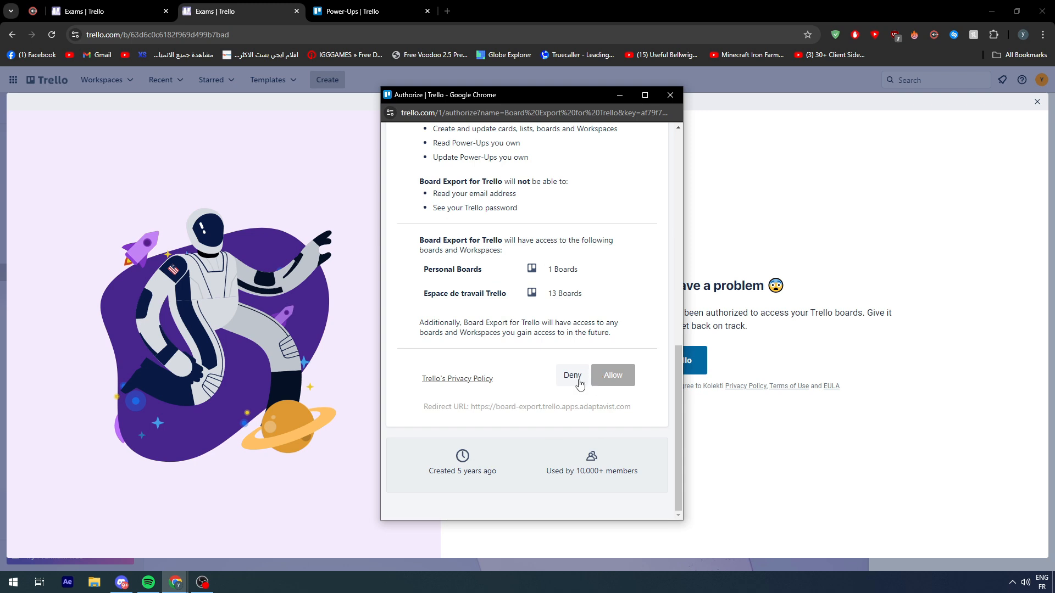
left_click(612, 375)
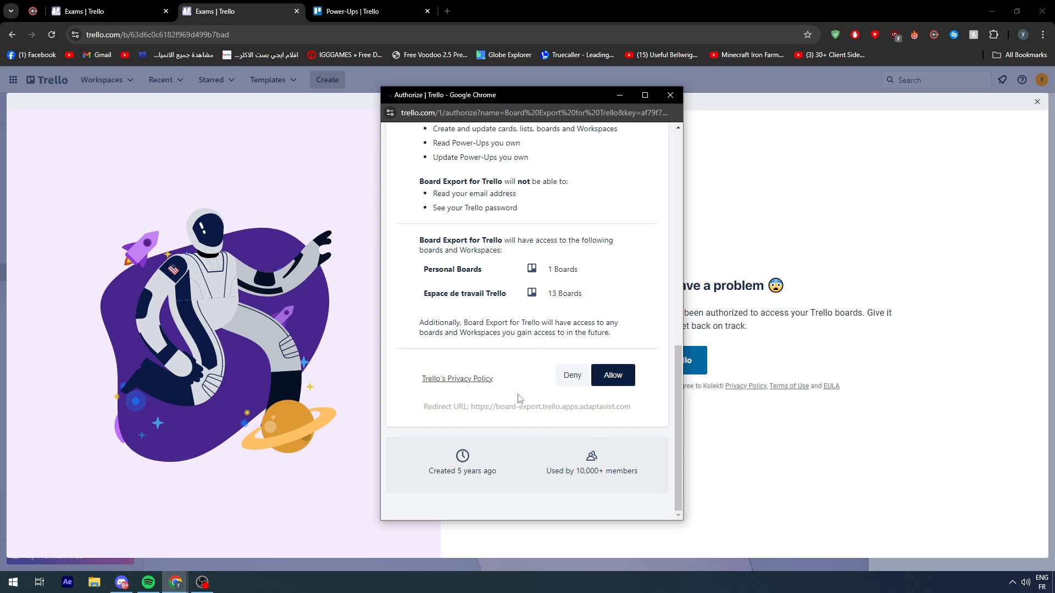
left_click(609, 369)
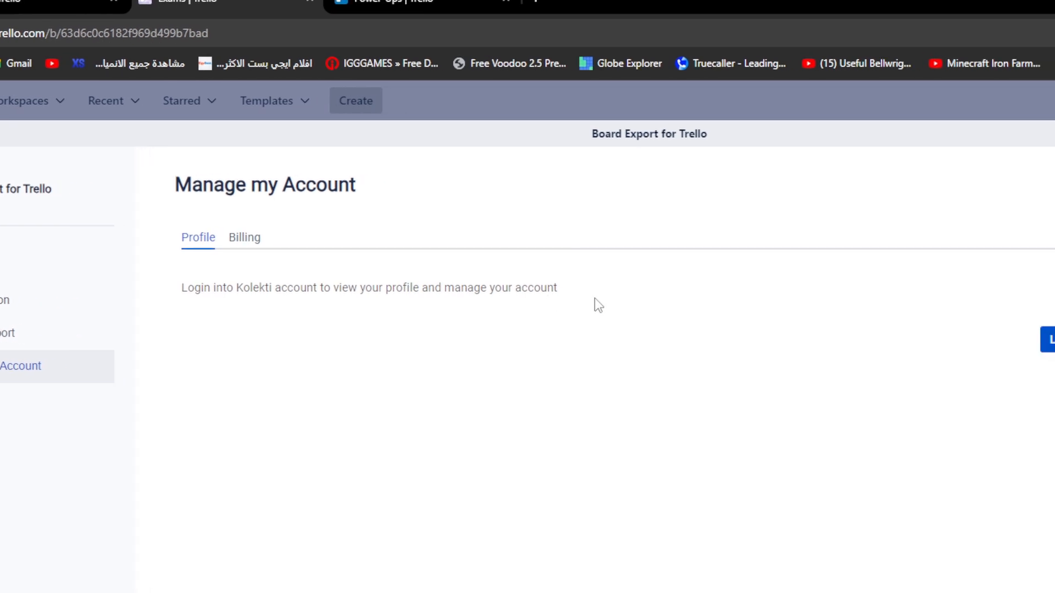
Step: Sign up for a Kolekti account from the Board Export profile page, entering the account's e-mail address and a password
left_click(791, 241)
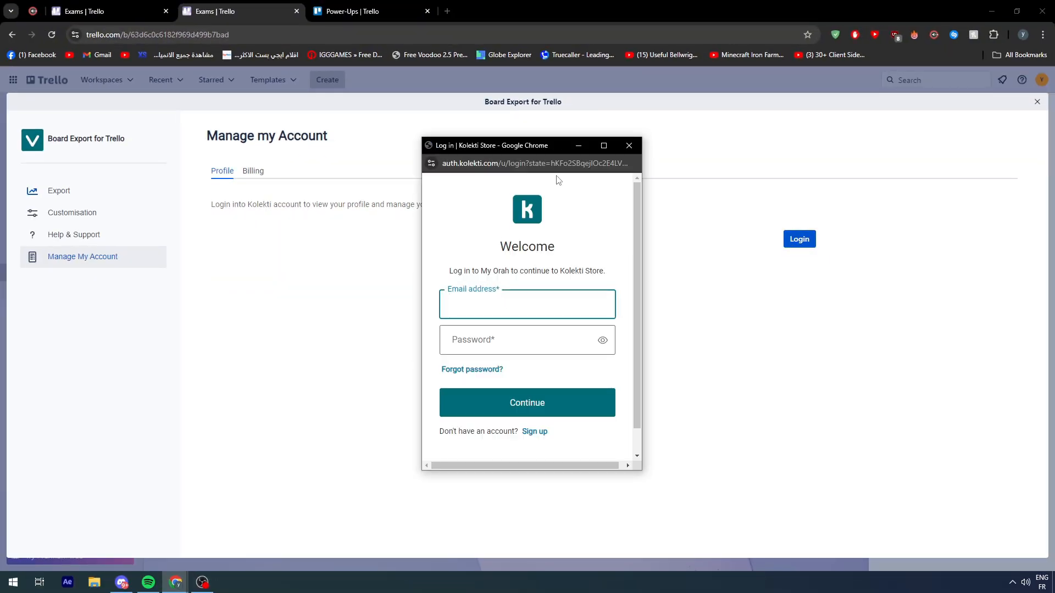
left_click(603, 146)
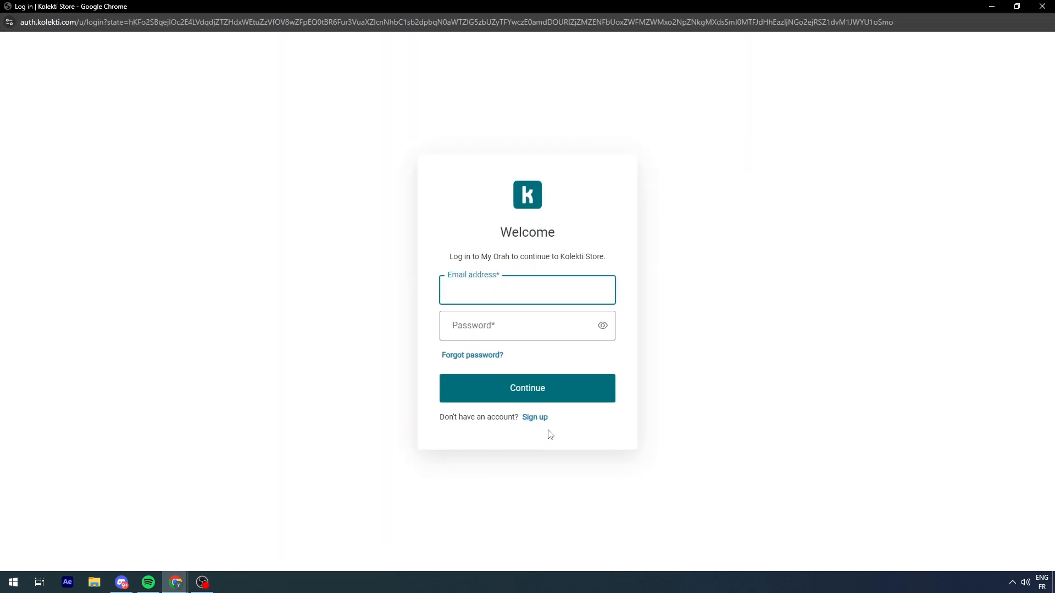
left_click(536, 418)
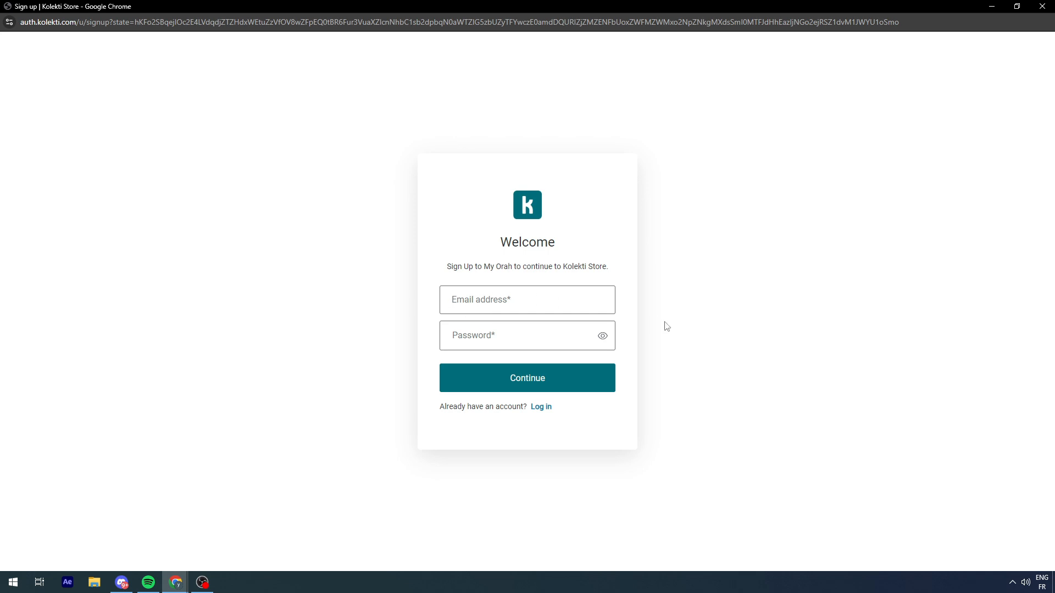
left_click(589, 291)
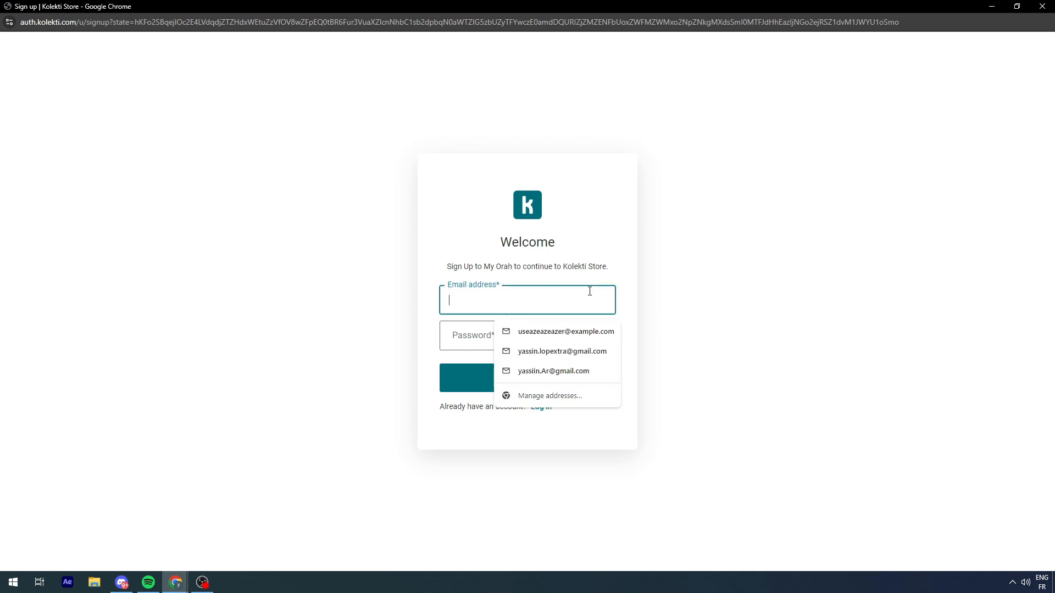
left_click(554, 351)
left_click(513, 336)
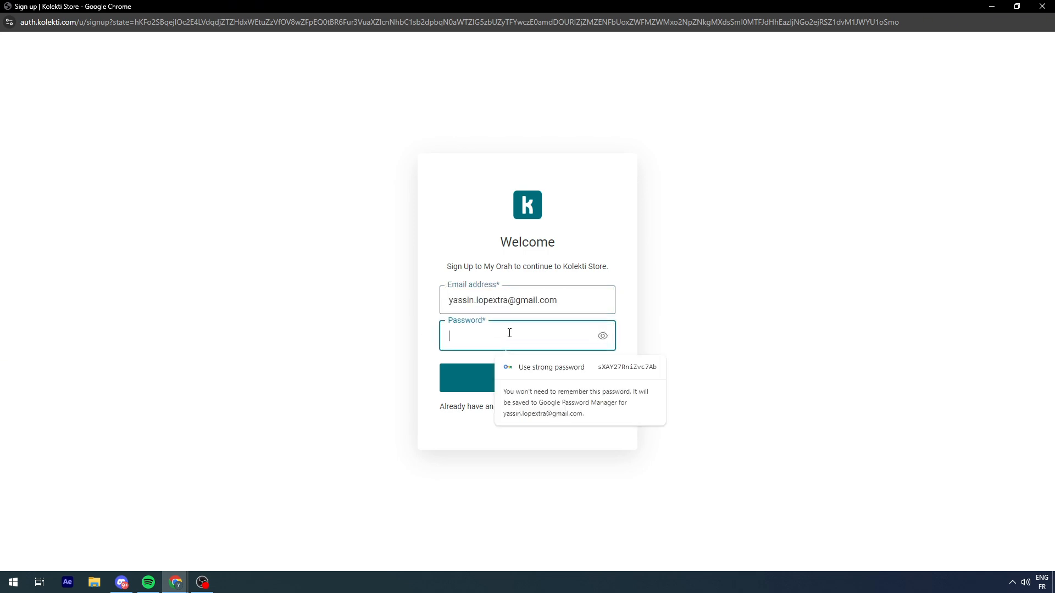
type("ya")
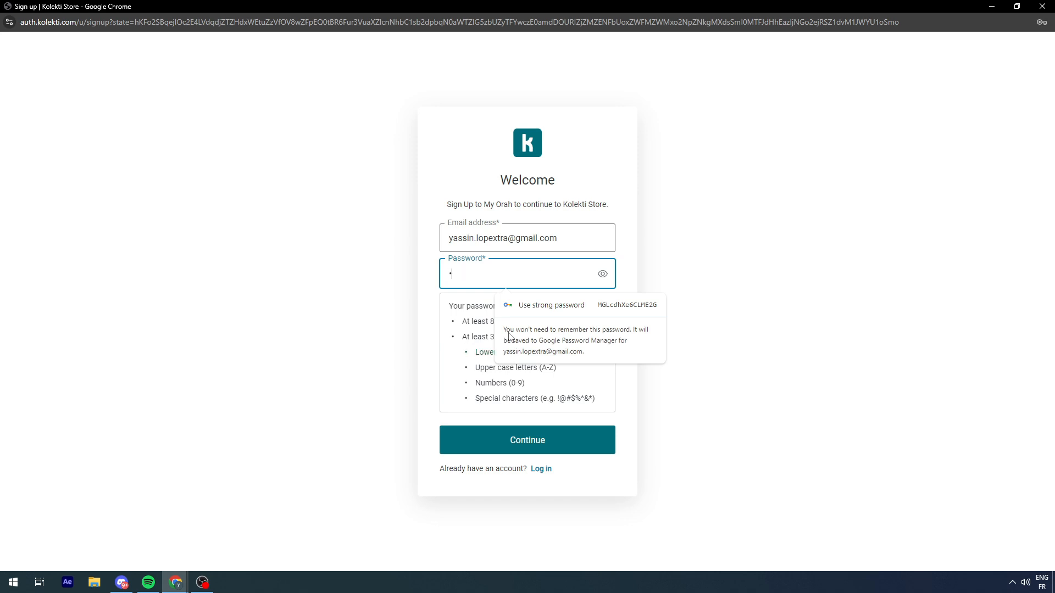
type("••••")
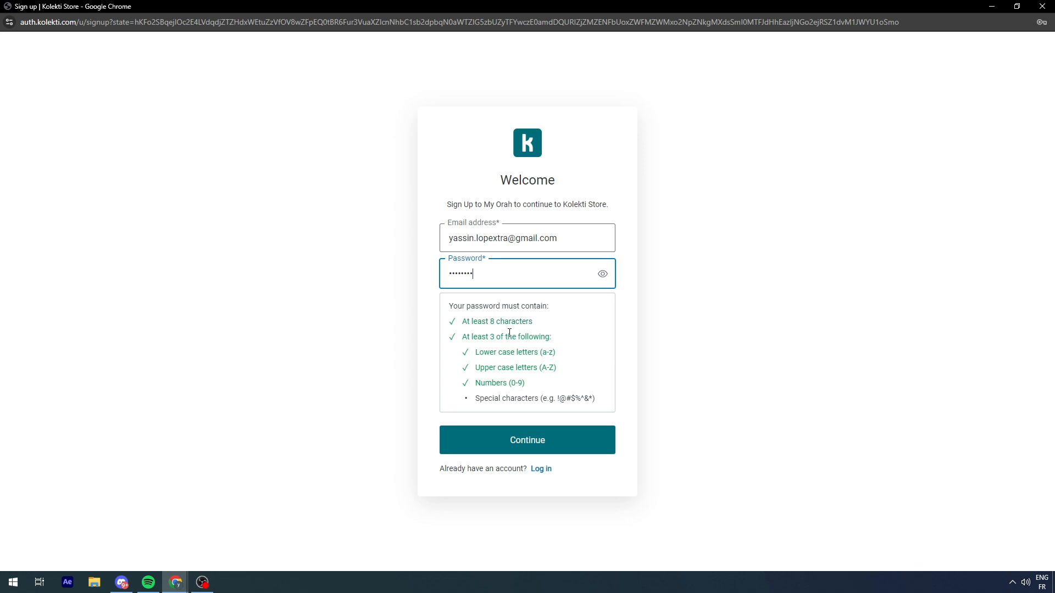
left_click(491, 437)
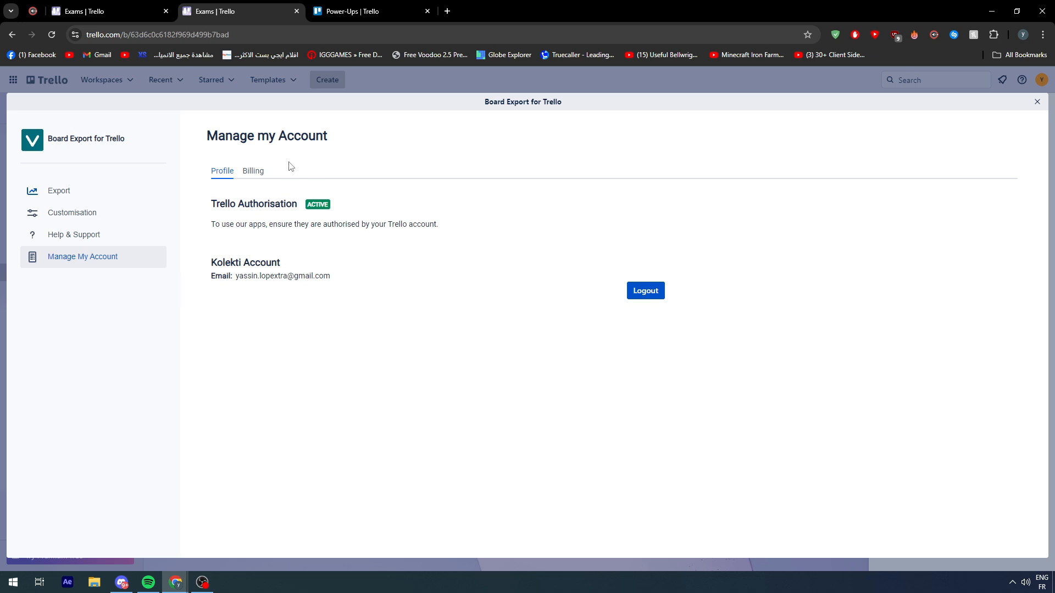
Step: Check the Trello authorisation in the account profile and read the free trial notice on the Board Export page
left_click_drag(207, 206, 361, 212)
left_click(242, 216)
left_click(73, 191)
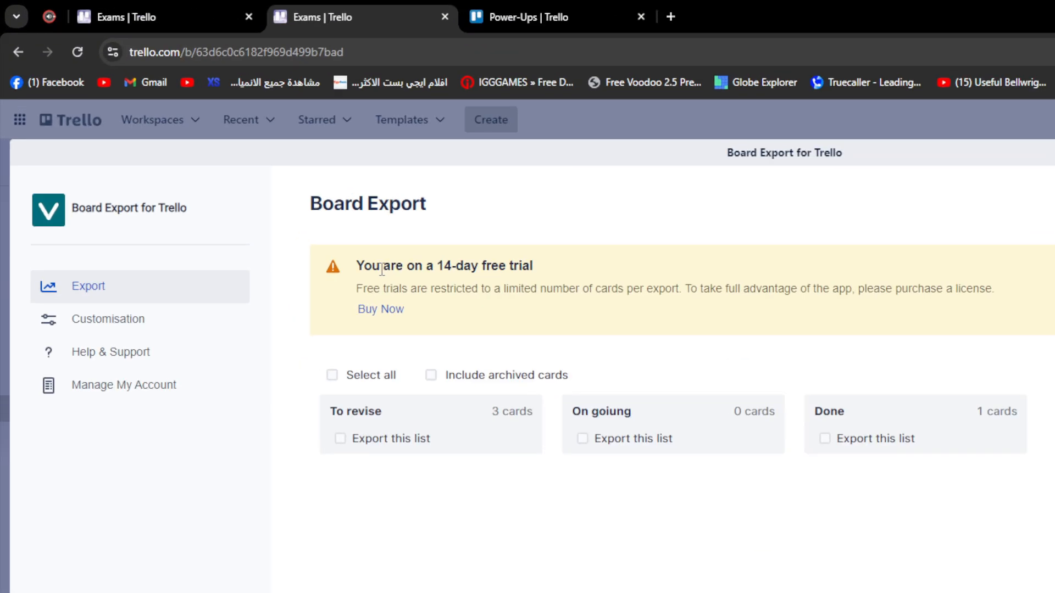
left_click_drag(360, 267, 631, 277)
left_click(622, 278)
left_click_drag(357, 267, 591, 270)
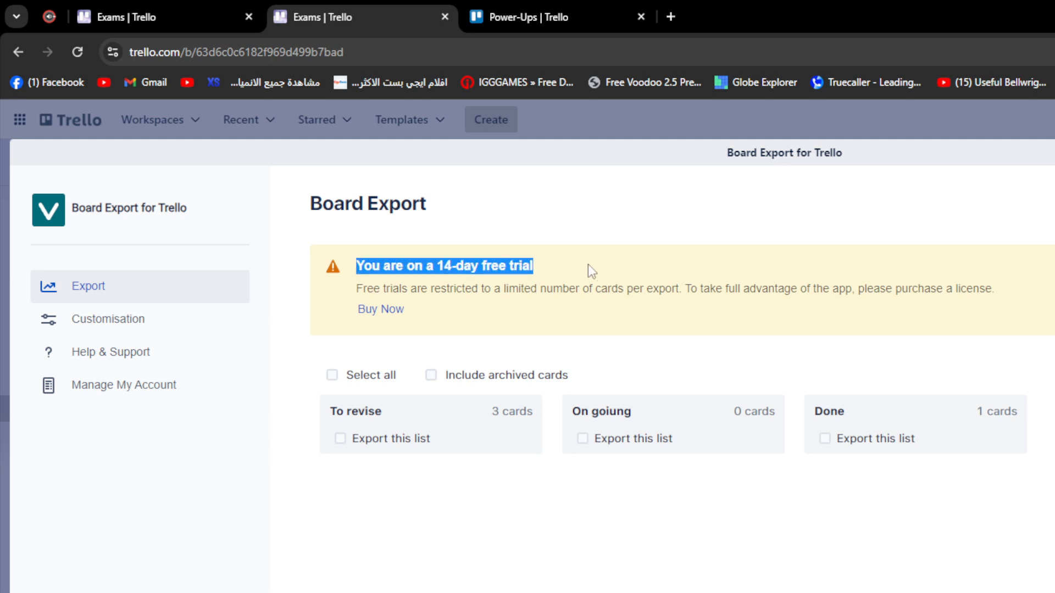
left_click(588, 265)
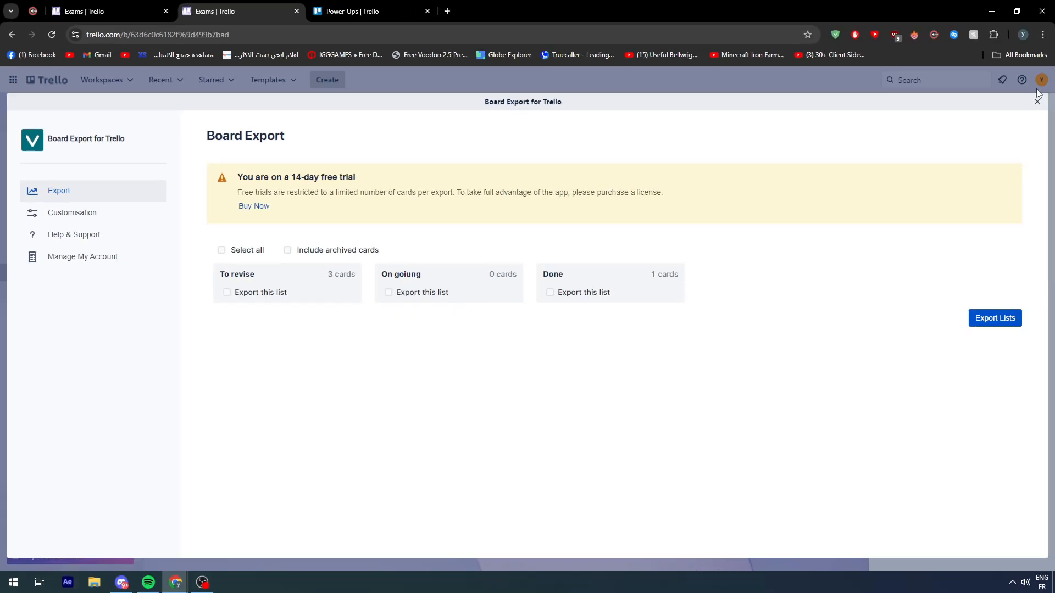
Step: Close Board Export and move the SI card from the To revise list to the On goiung list
left_click(1037, 105)
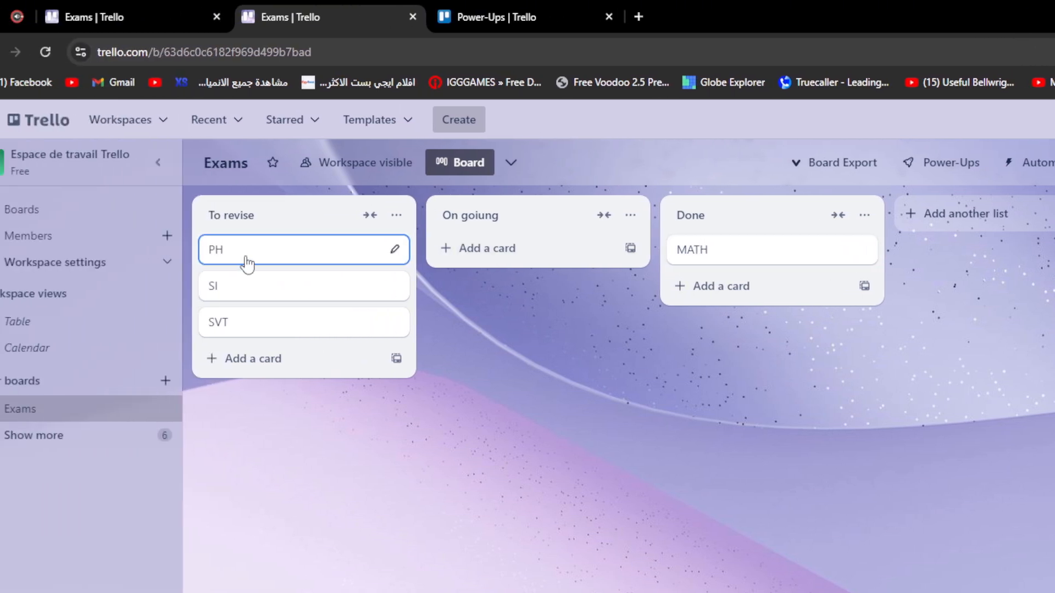
mouse_move(246, 259)
left_mouse_down()
mouse_move(520, 234)
mouse_move(254, 256)
left_mouse_up()
left_click_drag(253, 285, 495, 253)
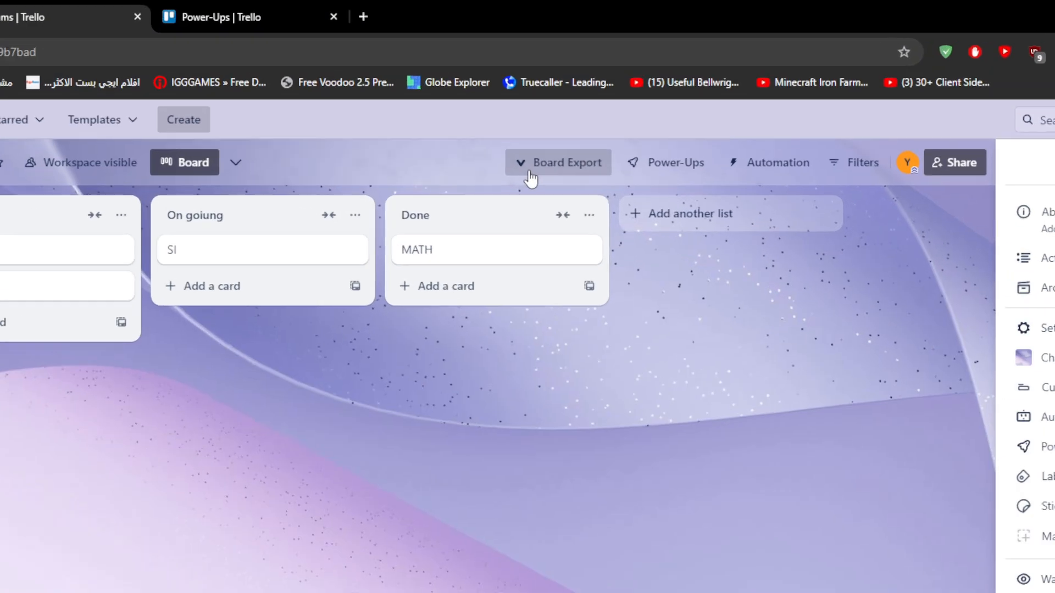
Step: Export the On goiung list as a PDF with the Board Name, List Name and Card Name fields, and open the exported file
left_click(530, 171)
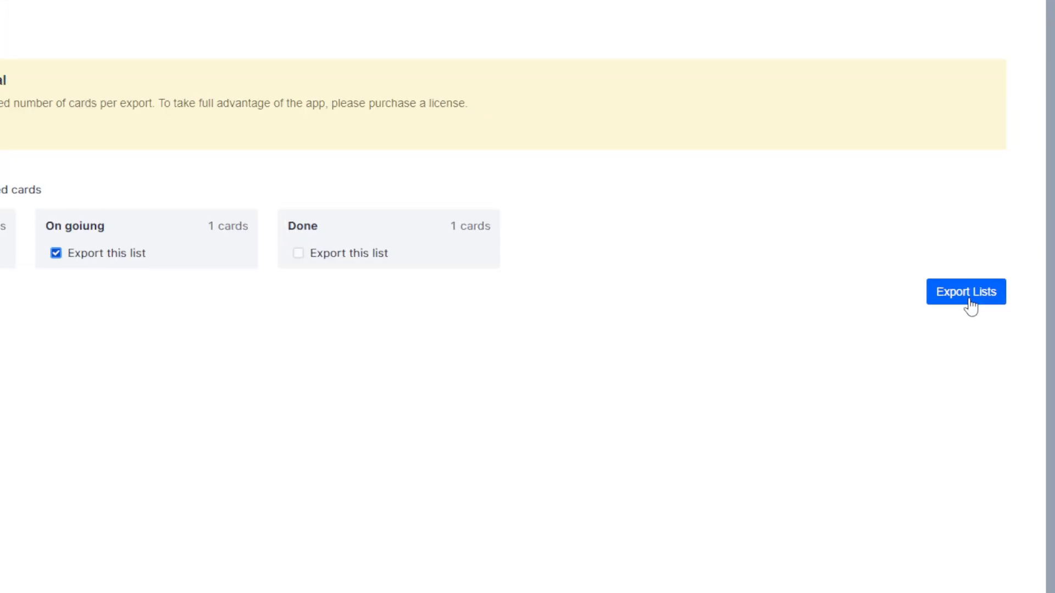
left_click(968, 304)
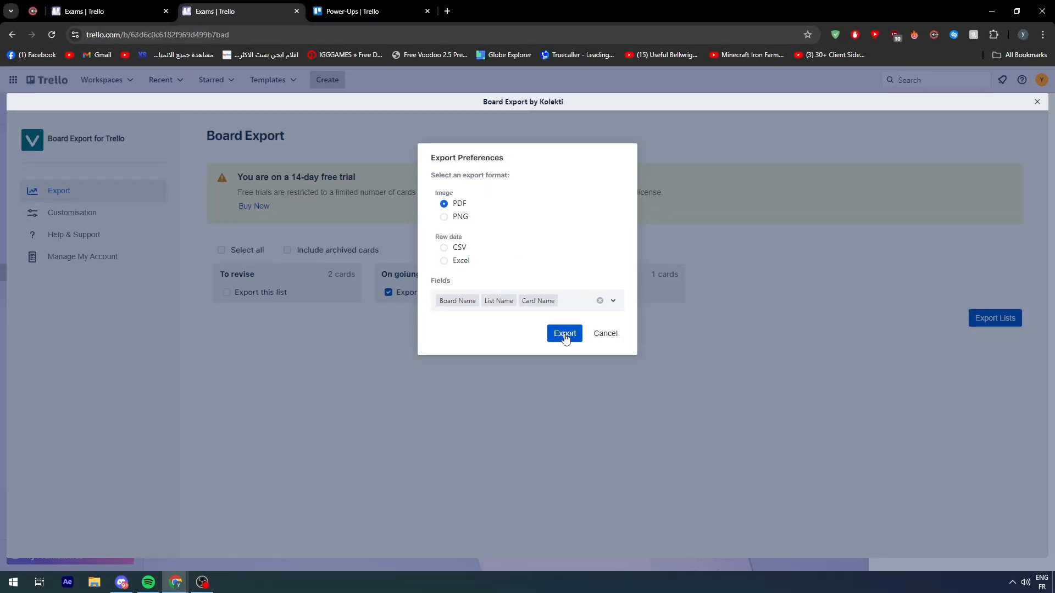
left_click(713, 498)
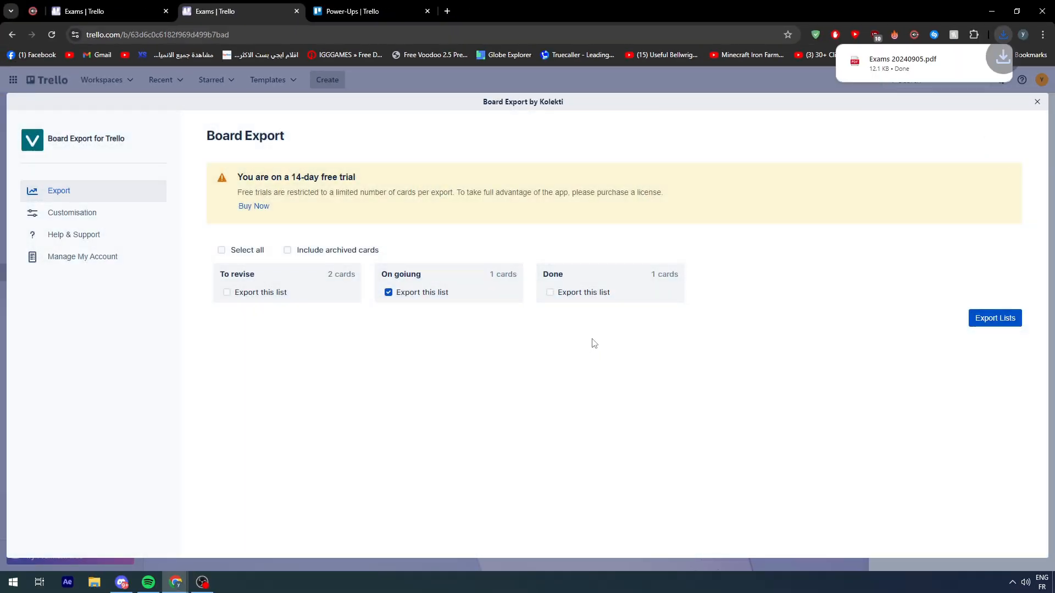
left_click(903, 61)
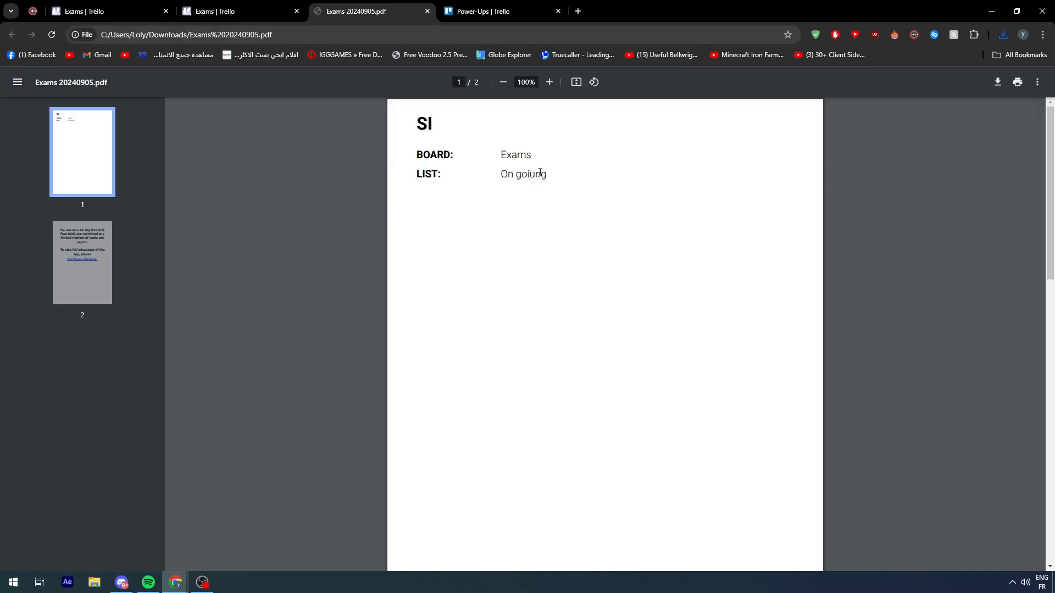
Step: Compare the card, board and list names in the exported PDF with the Exams board
left_click_drag(413, 120, 498, 152)
left_click(503, 113)
left_click(214, 11)
left_click(88, 11)
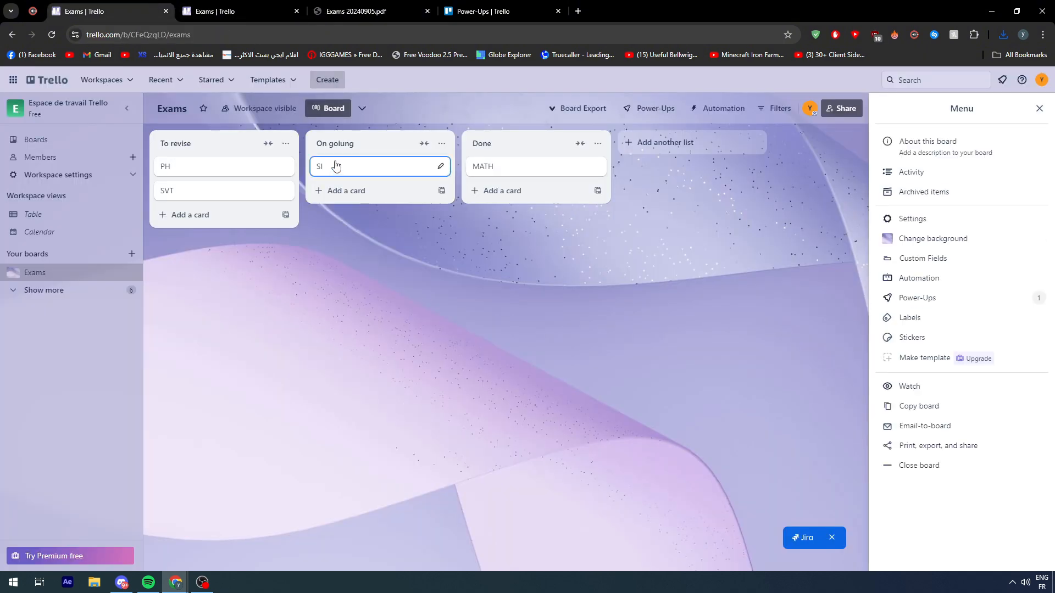
left_click(363, 11)
left_click_drag(530, 164, 542, 158)
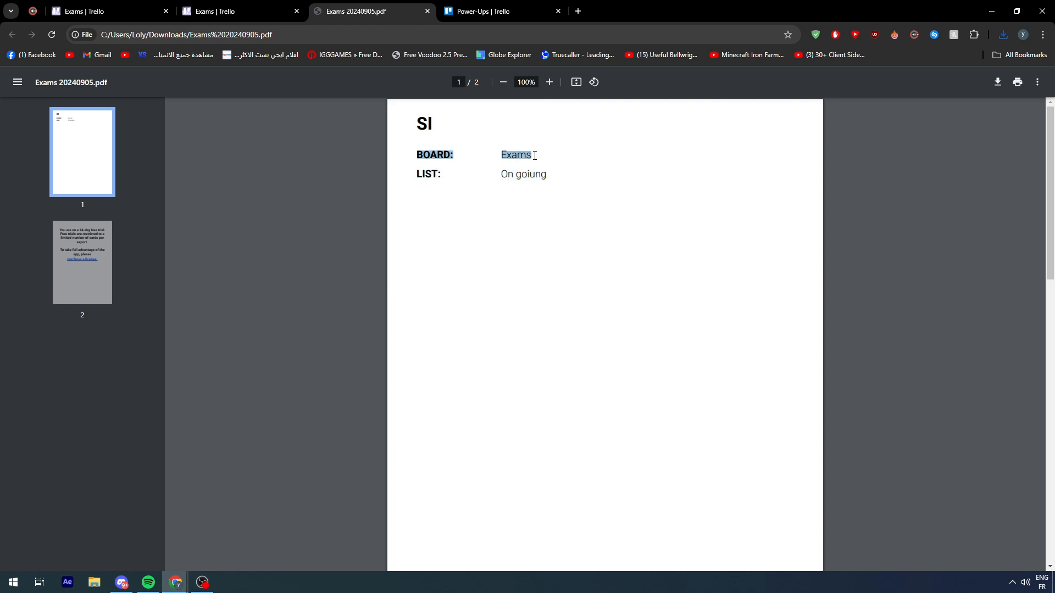
left_click(582, 156)
left_click(477, 161)
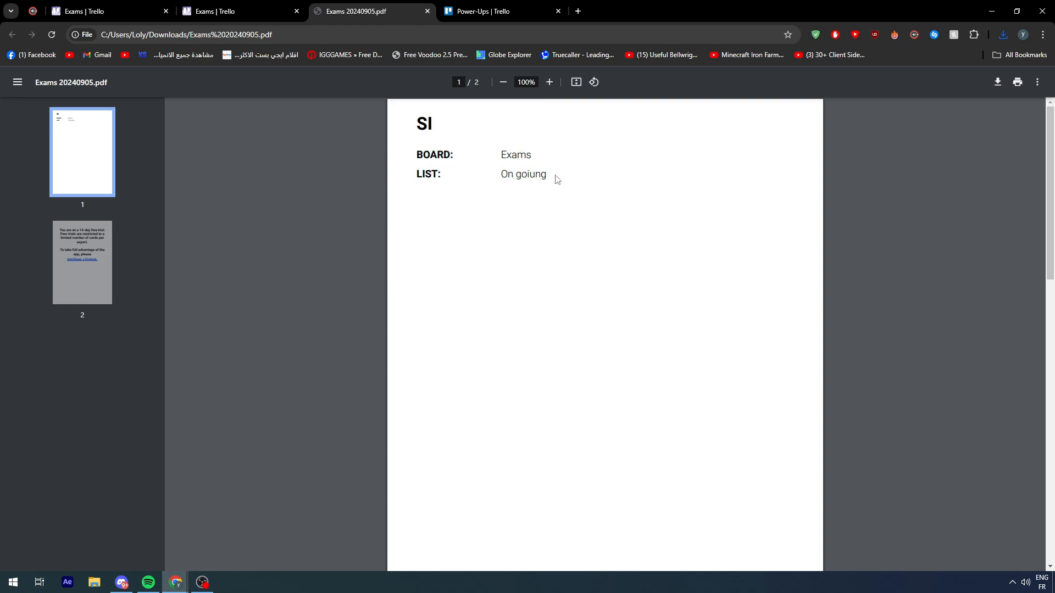
Step: Export the On goiung list as a PNG image and open the exported file
left_click(204, 9)
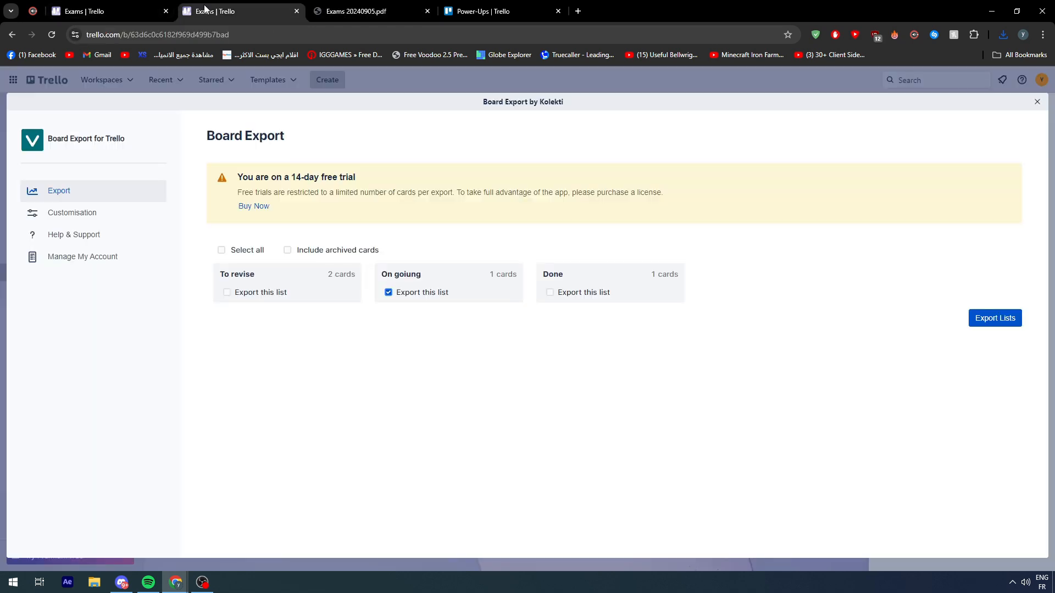
left_click(981, 322)
left_click(453, 218)
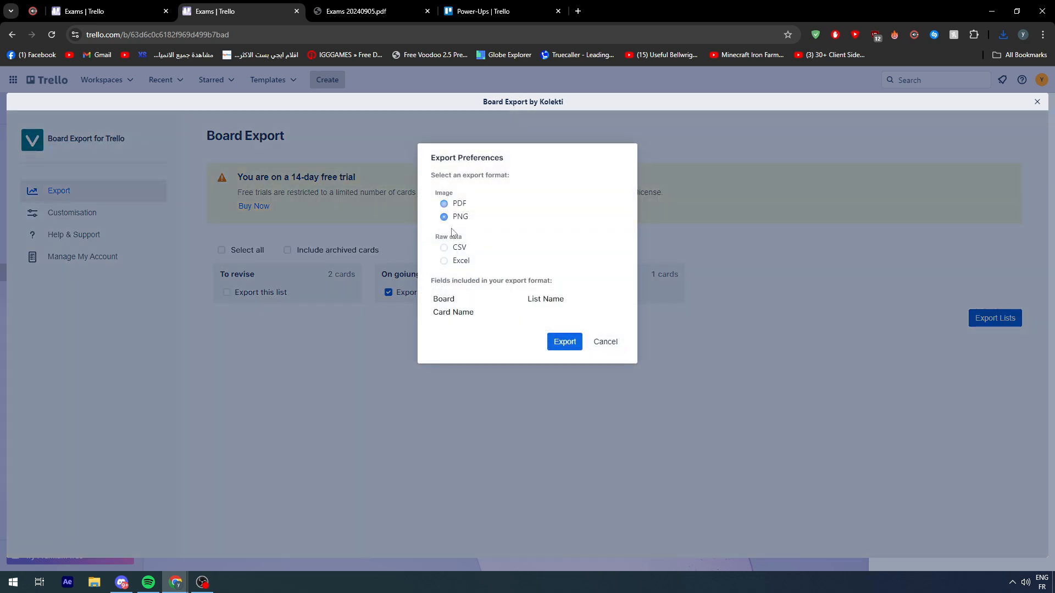
left_click(564, 337)
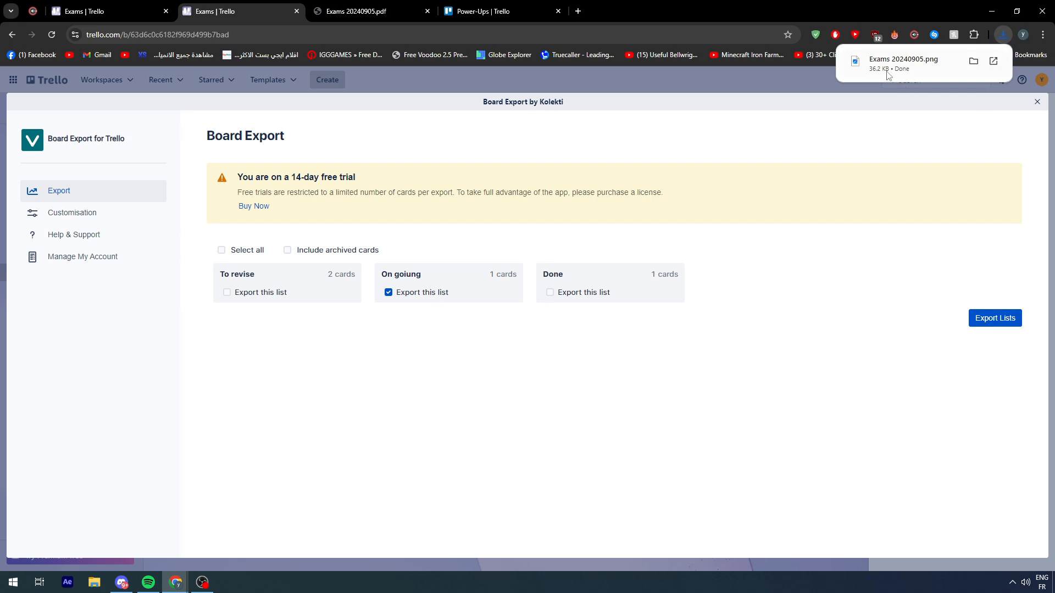
left_click(904, 62)
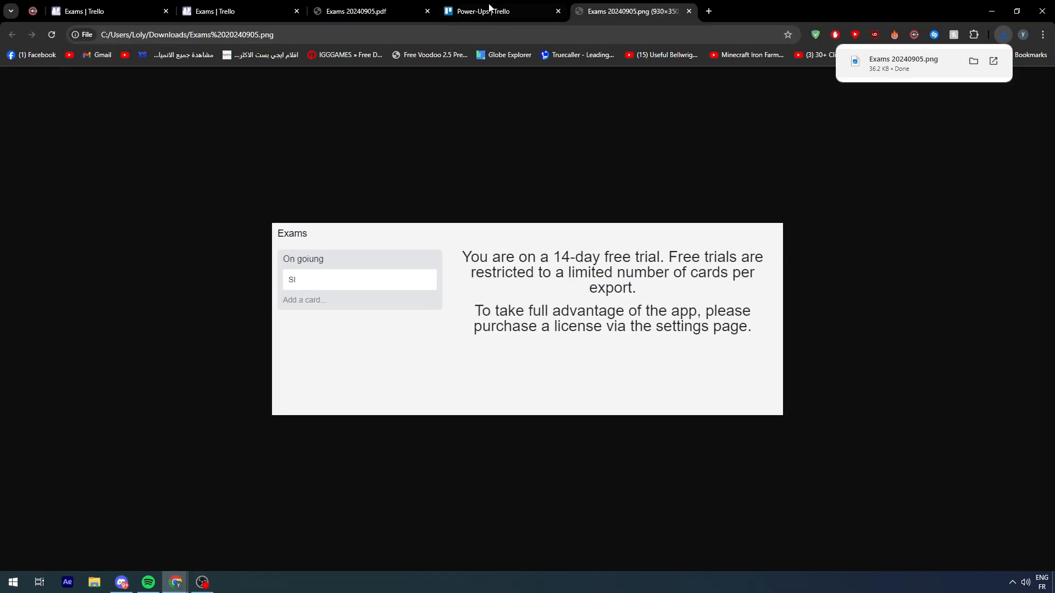
left_click(443, 7)
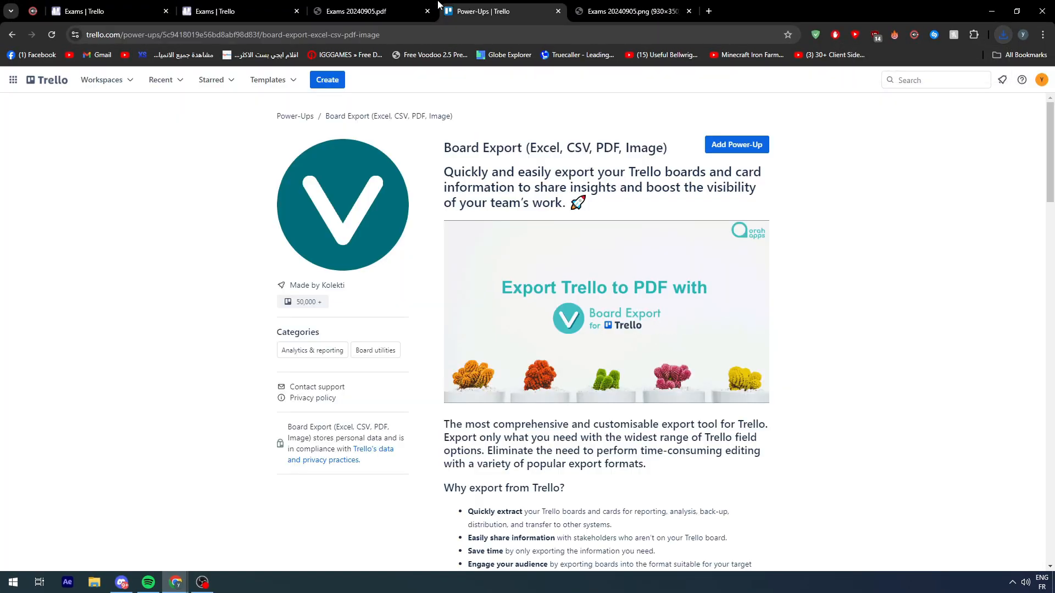
left_click(415, 7)
left_click(478, 6)
Step: Return to Board Export, open the export preferences for the On goiung list and examine the CSV field options
left_click(258, 16)
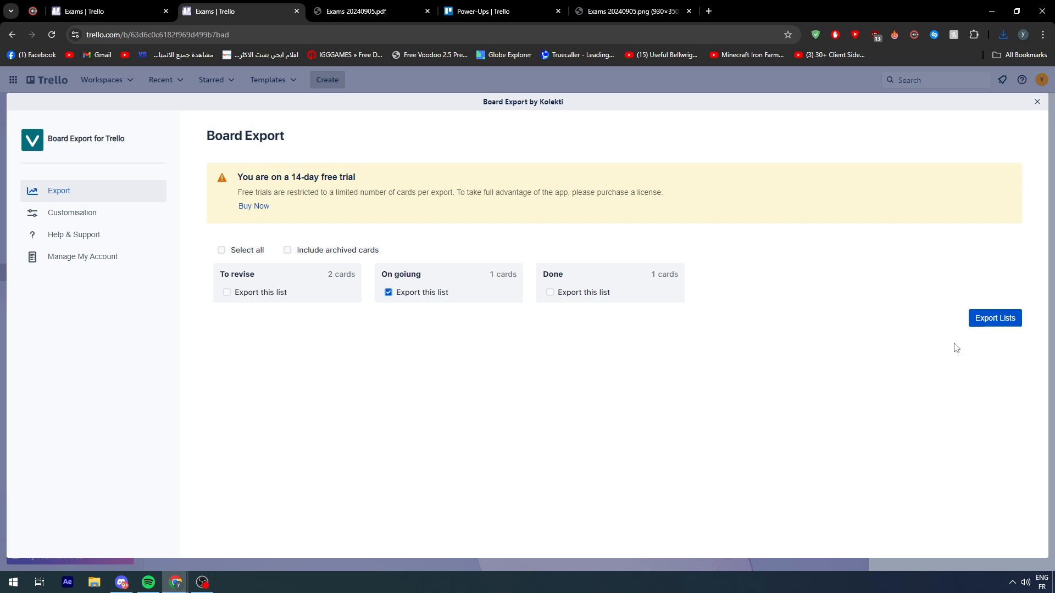
left_click(983, 322)
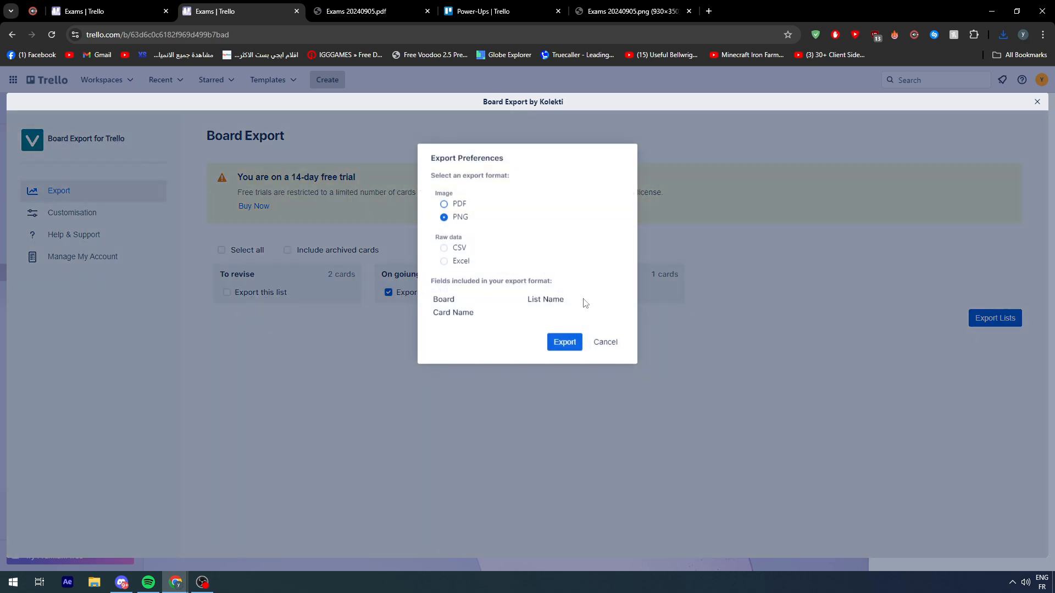
left_click(446, 248)
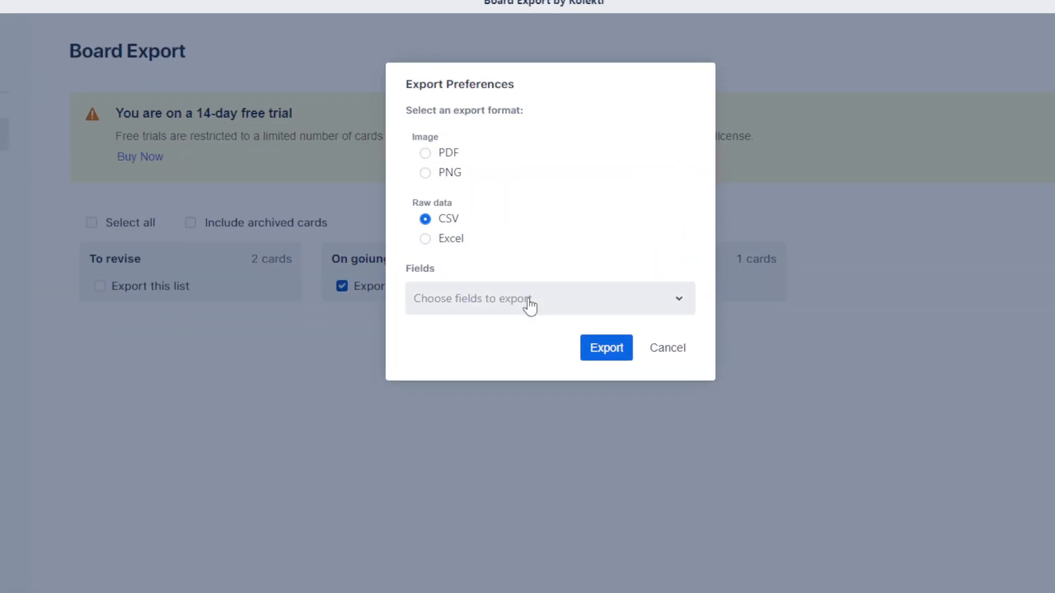
left_click(513, 303)
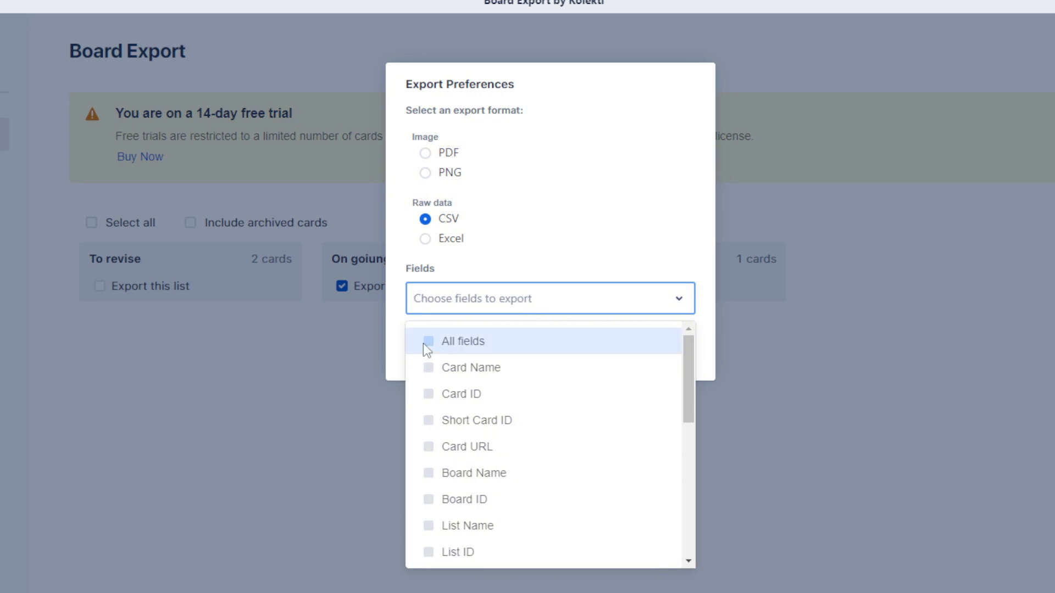
left_click(424, 345)
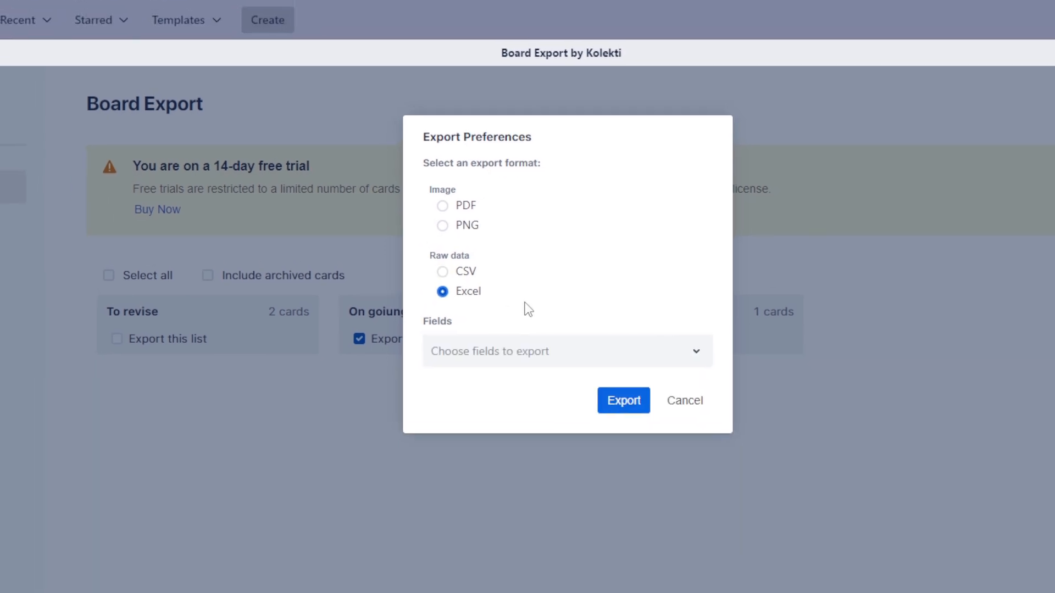
Step: Export the On goiung list in Excel format with all fields and open the exported workbook
left_click(488, 346)
left_click(448, 394)
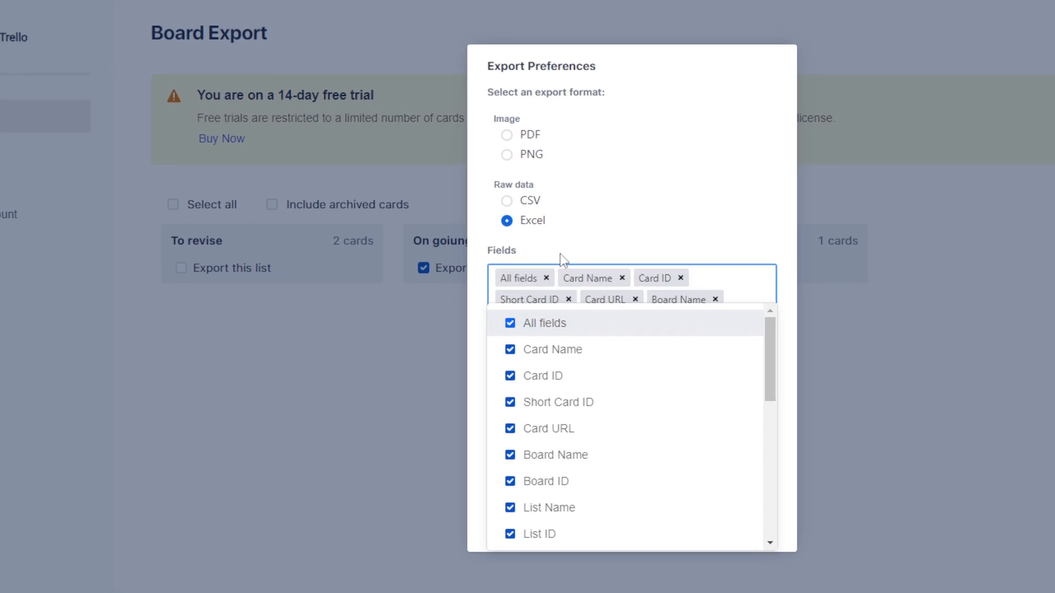
left_click(559, 252)
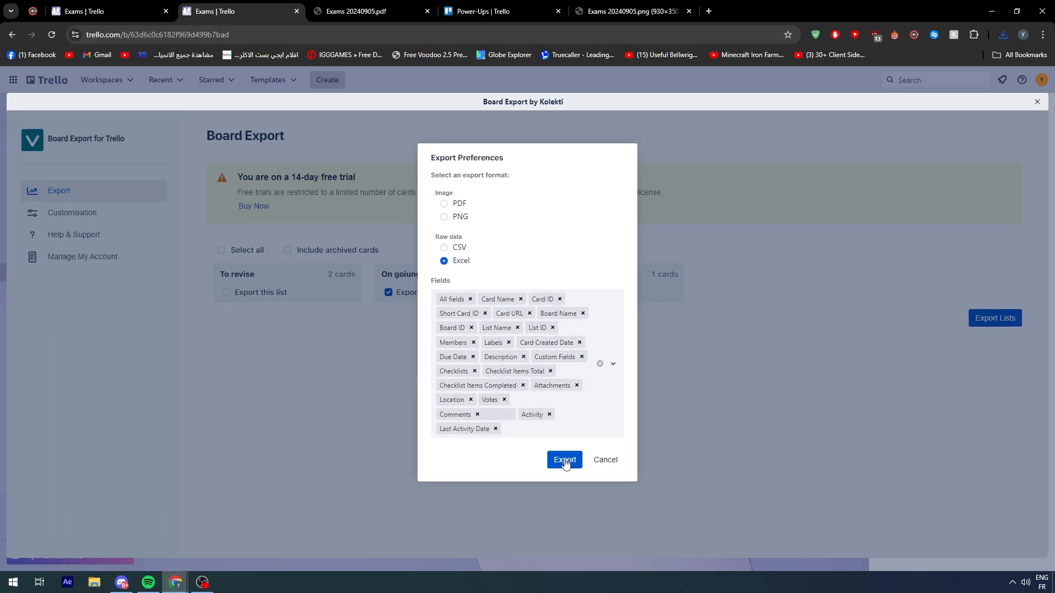
left_click(564, 463)
left_click(1001, 36)
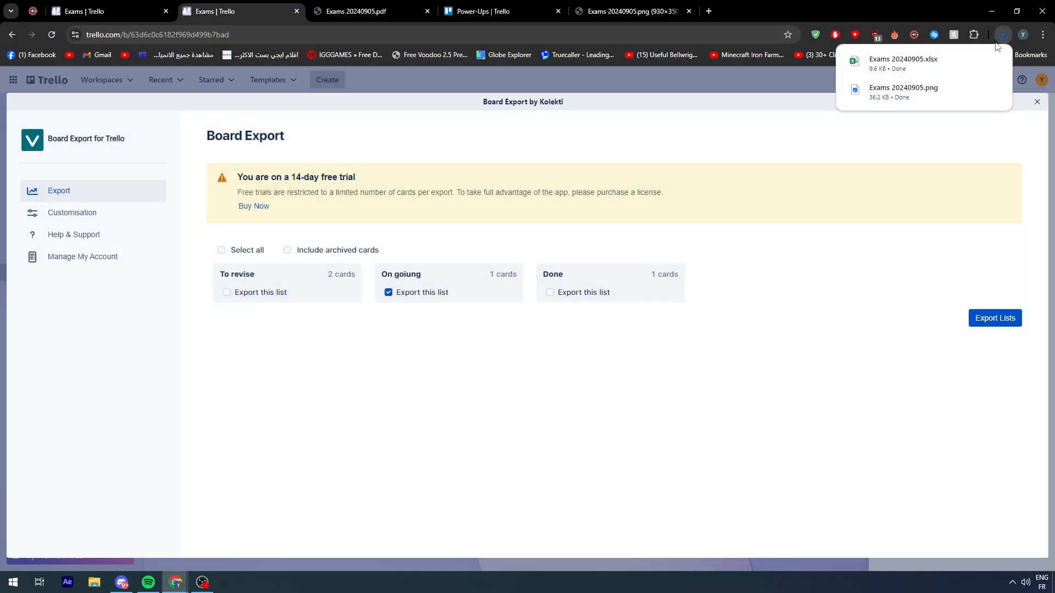
left_click(930, 63)
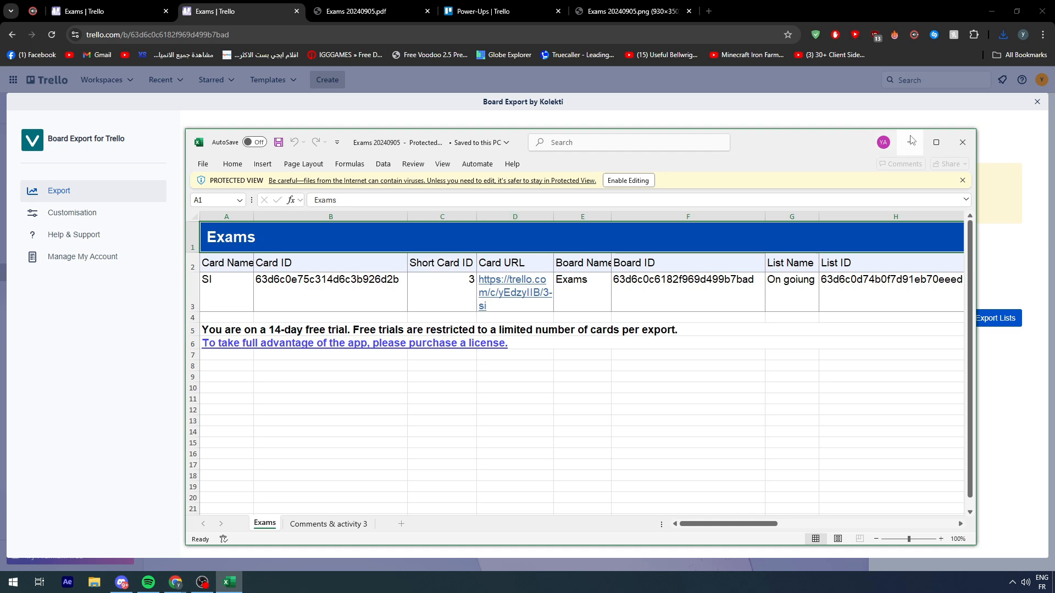
Step: Maximize the Excel workbook, look through its columns and auto-fit the Comments, Card ID and Card Name columns
left_click(936, 143)
left_click_drag(708, 550, 974, 561)
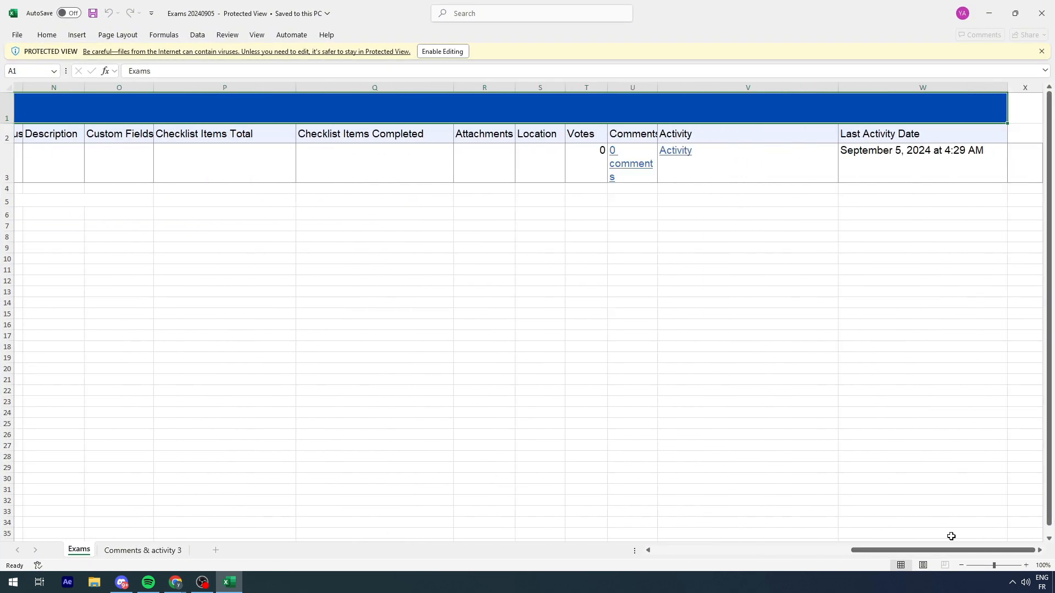
double_click(657, 87)
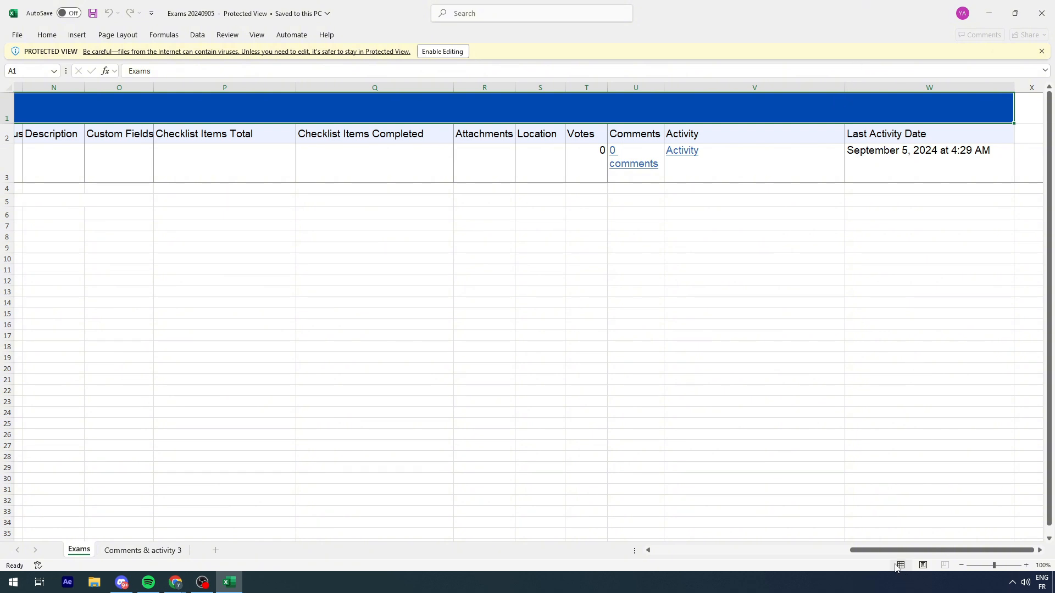
left_click_drag(879, 550, 680, 550)
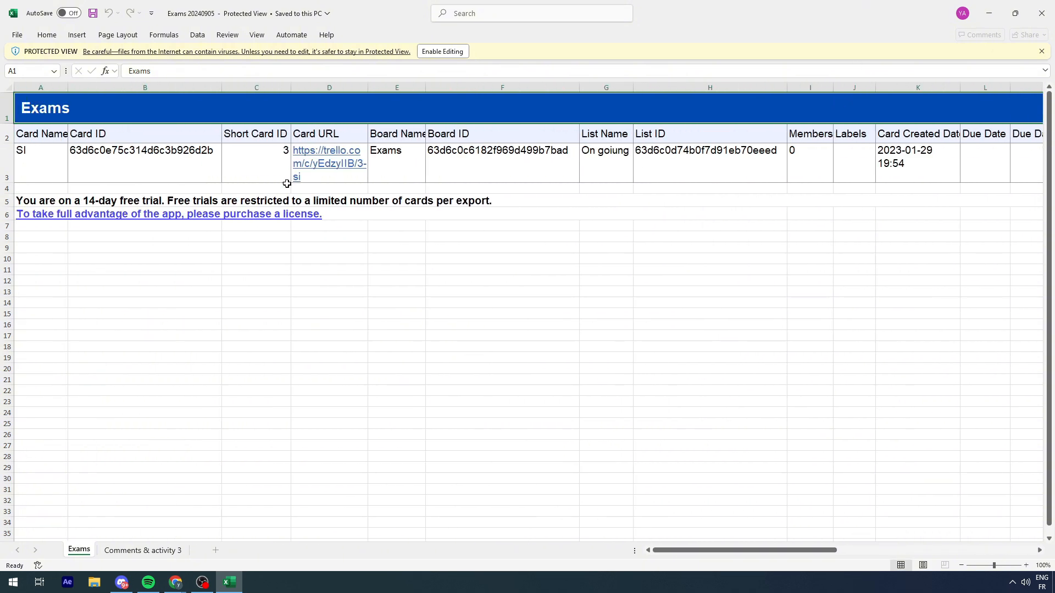
double_click(220, 87)
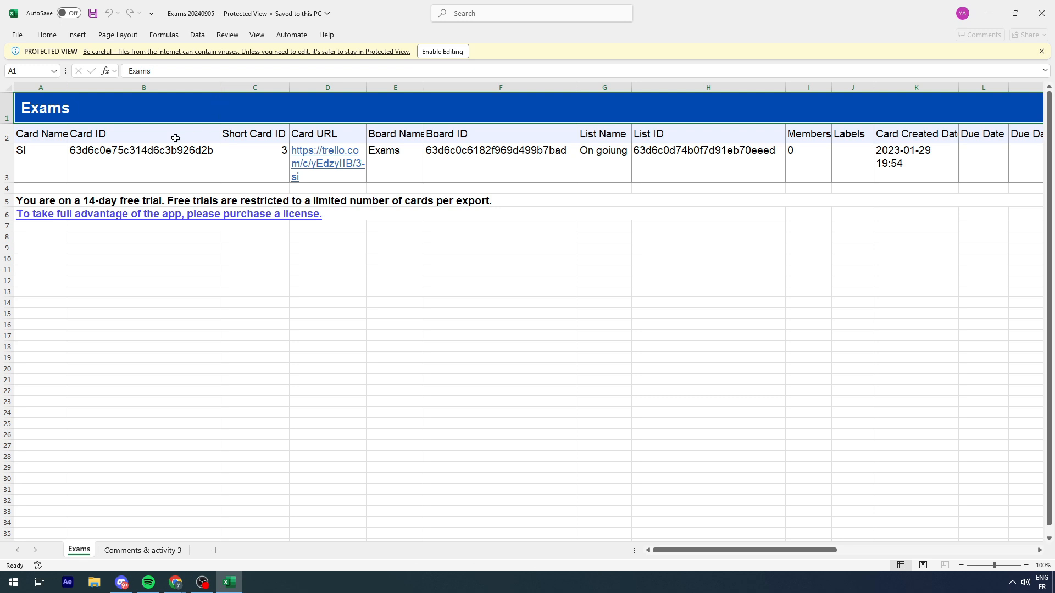
double_click(67, 85)
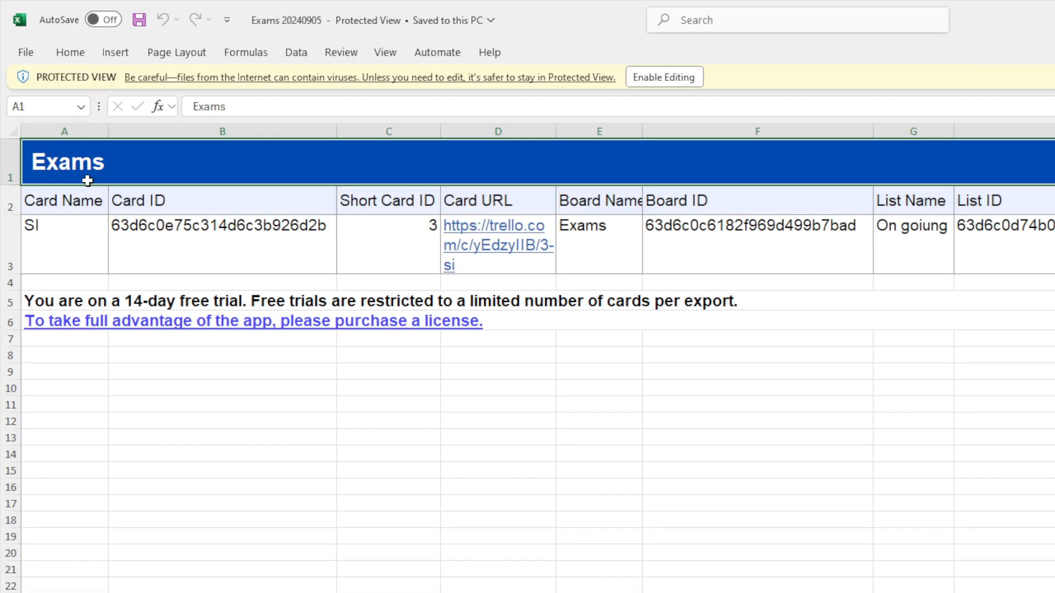
Step: Auto-fit the Board Name column and check the exported card, board and list values in row 3
left_click(57, 226)
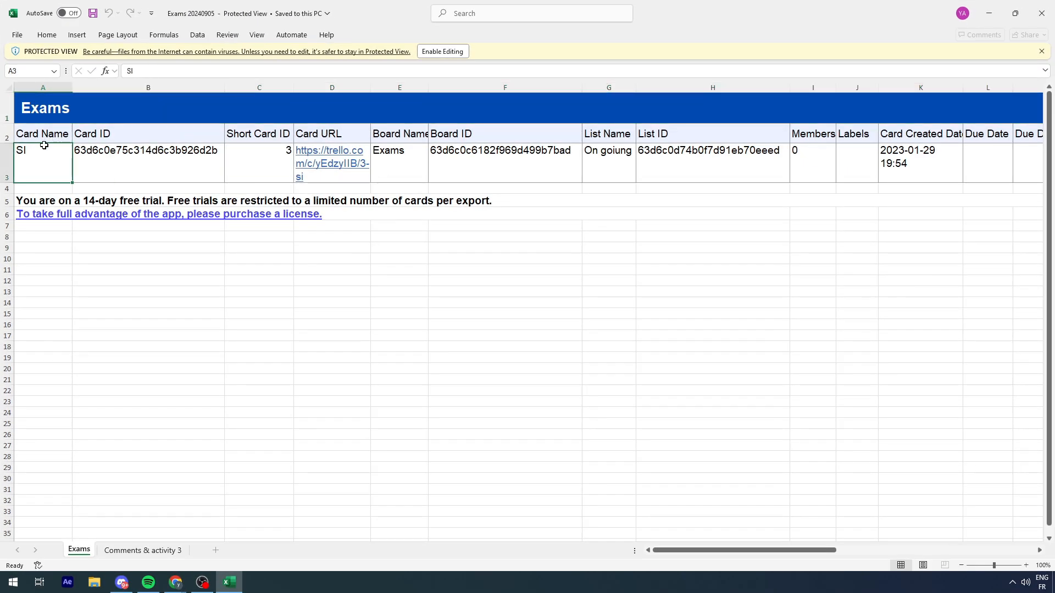
double_click(428, 83)
left_click(378, 162)
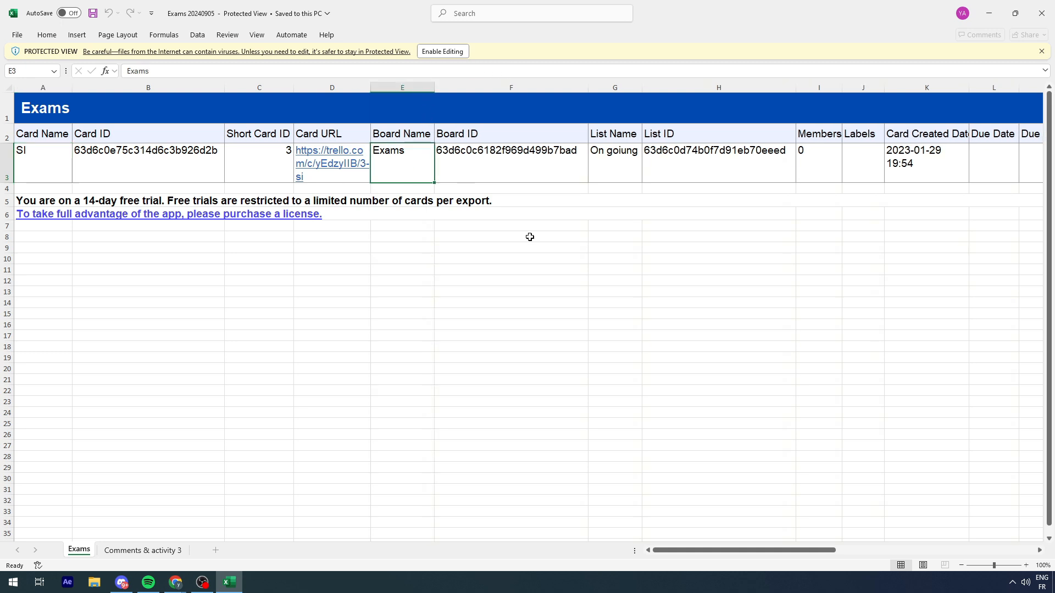
left_click(527, 167)
left_click(629, 158)
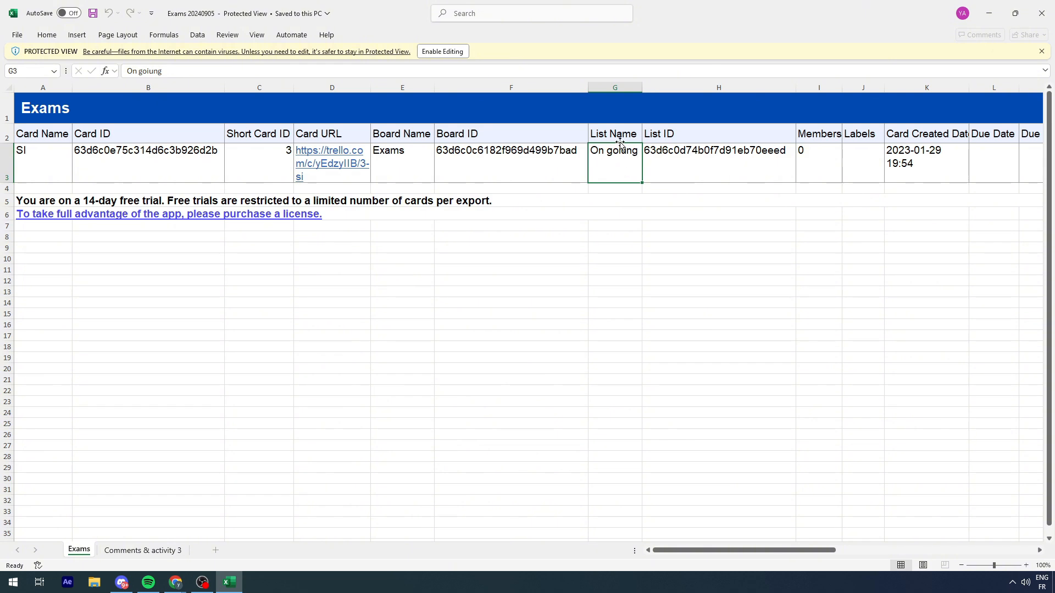
left_click_drag(204, 148, 489, 156)
Step: Switch back to Board Export in the browser and choose the Card Name and Board Name fields for an Excel export
left_click(233, 585)
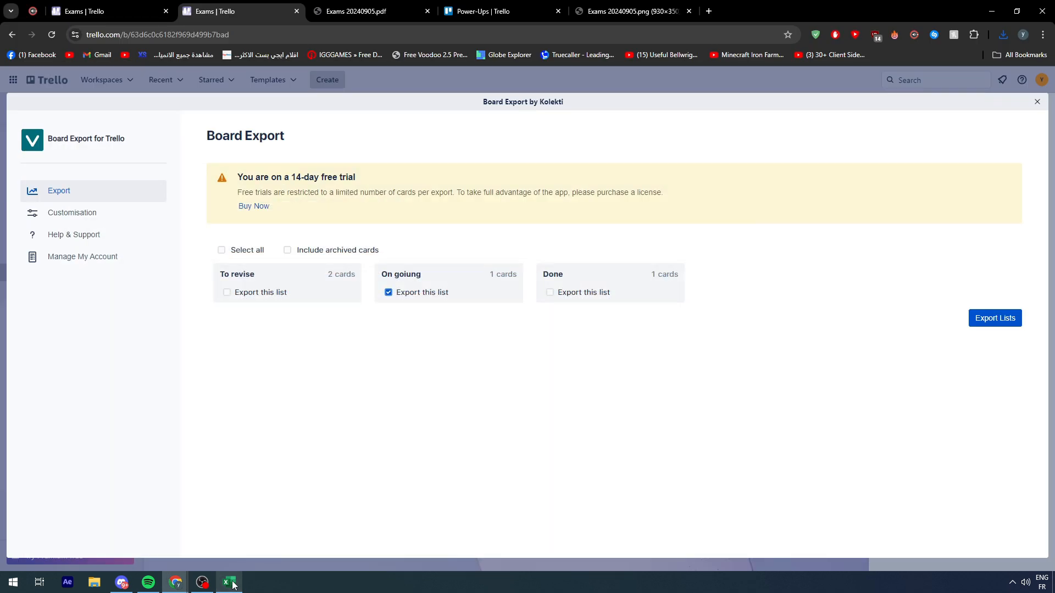
left_click(995, 318)
left_click(514, 302)
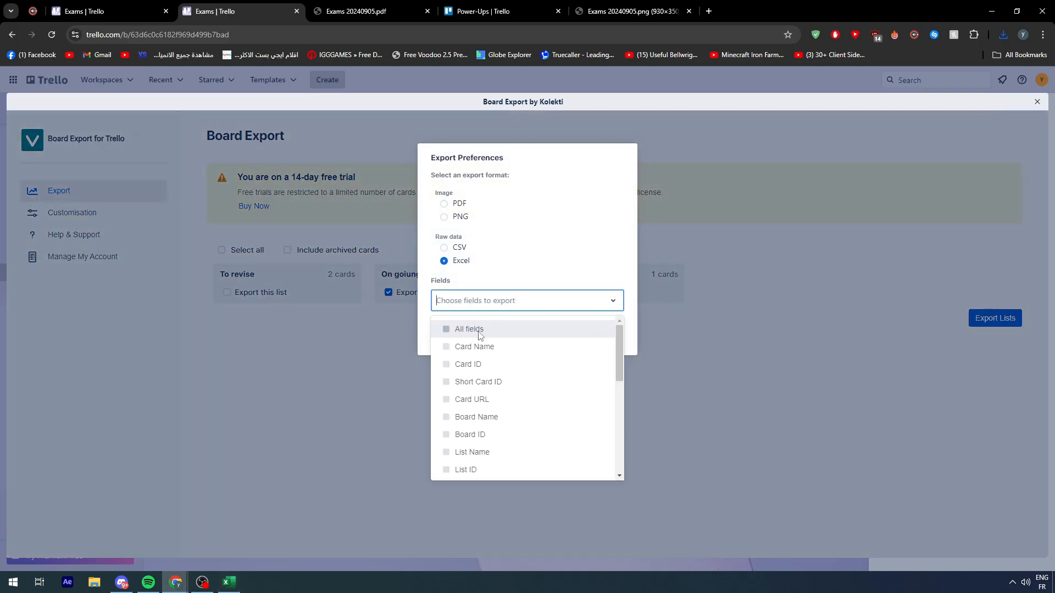
left_click(476, 347)
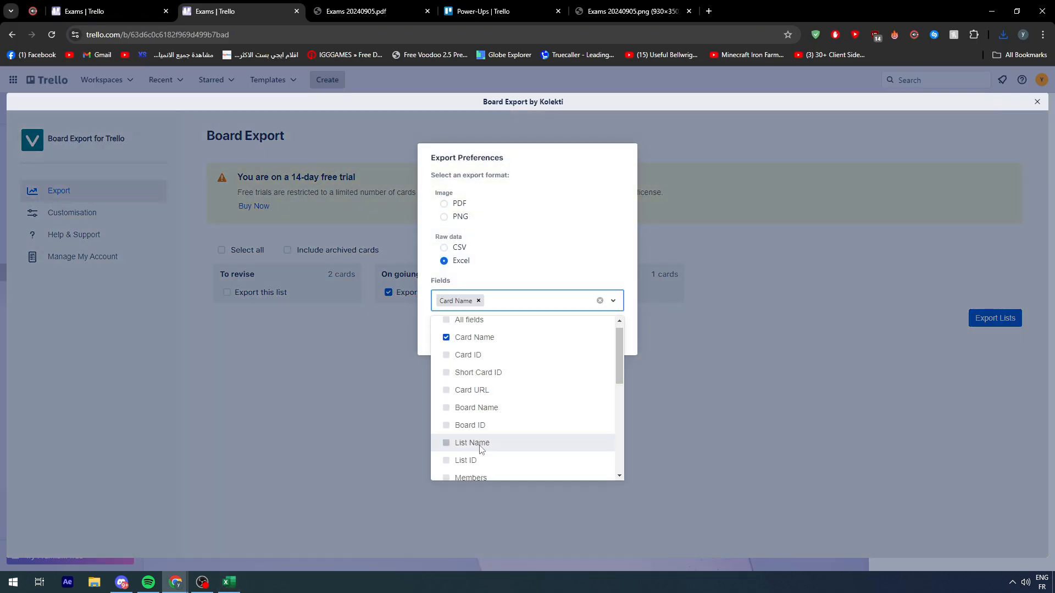
scroll(489, 441, "down", 1)
scroll(489, 440, "down", 2)
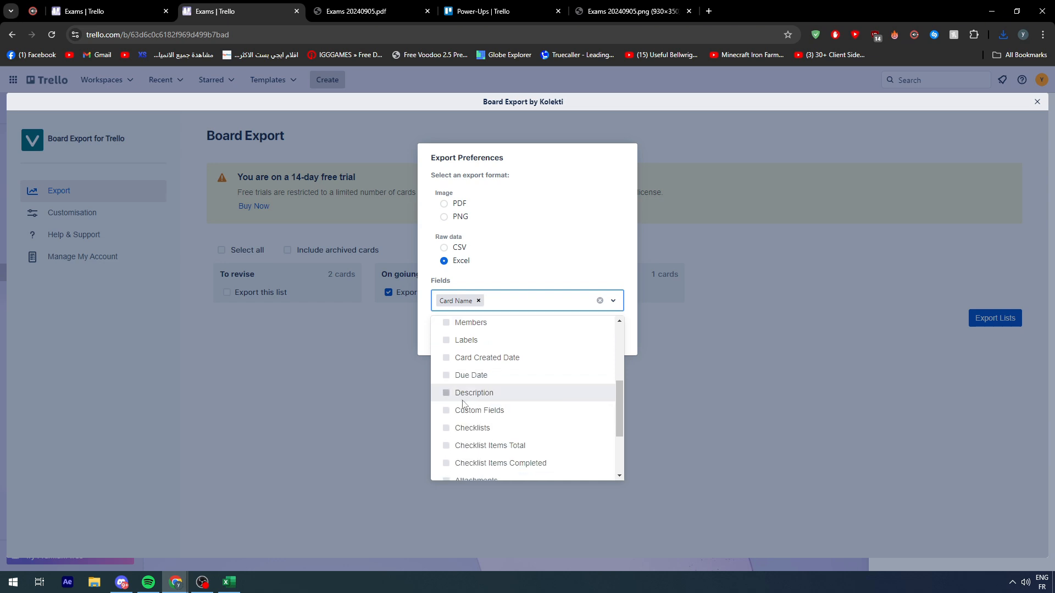
type("bo")
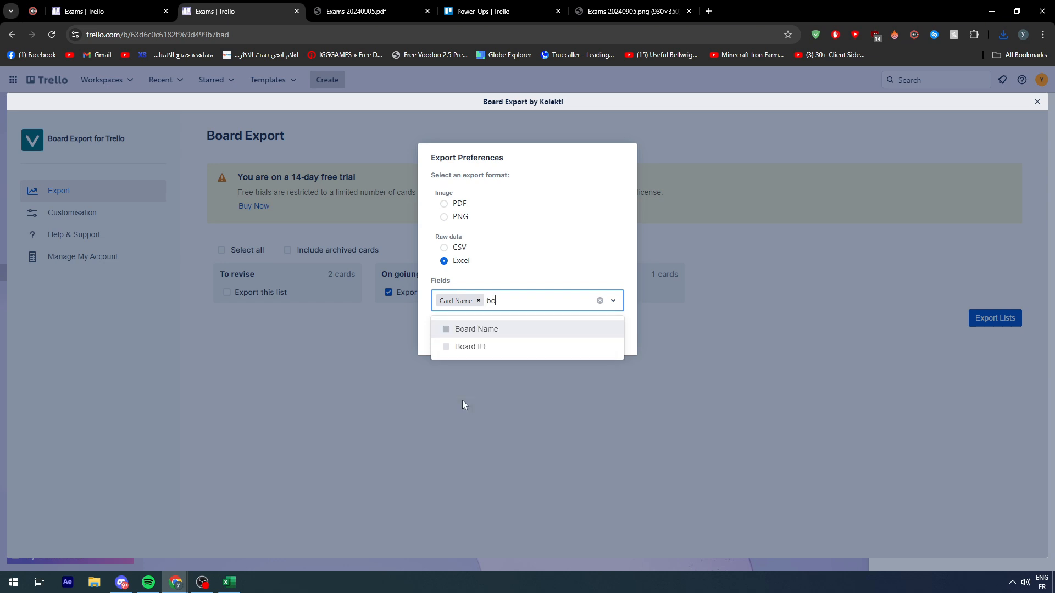
left_click(446, 328)
Step: Check the column names in the exported workbook and add the List Name field to the Excel export
left_click(227, 584)
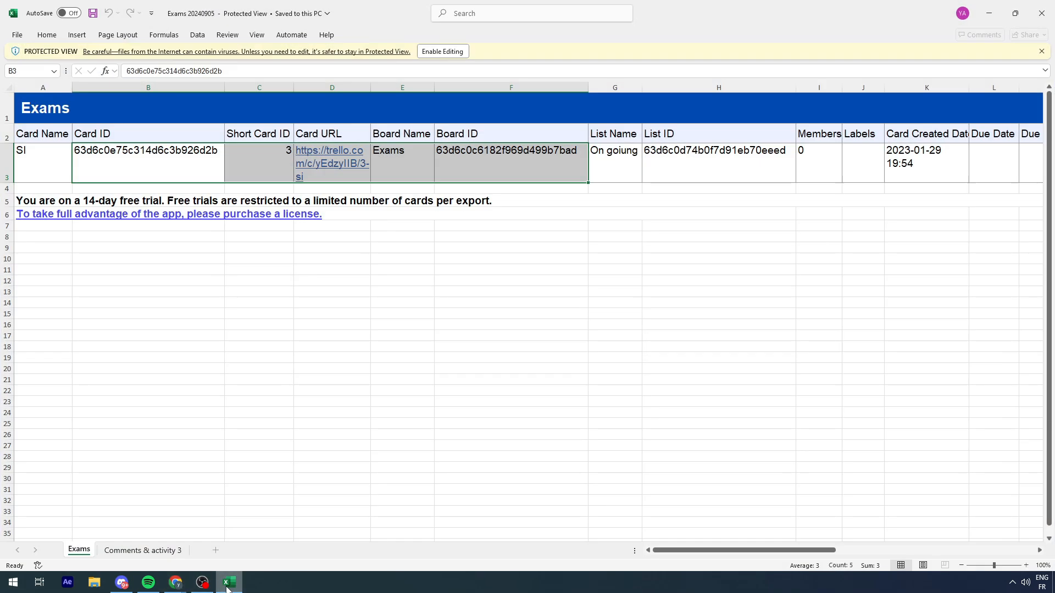
left_click(227, 584)
type("list")
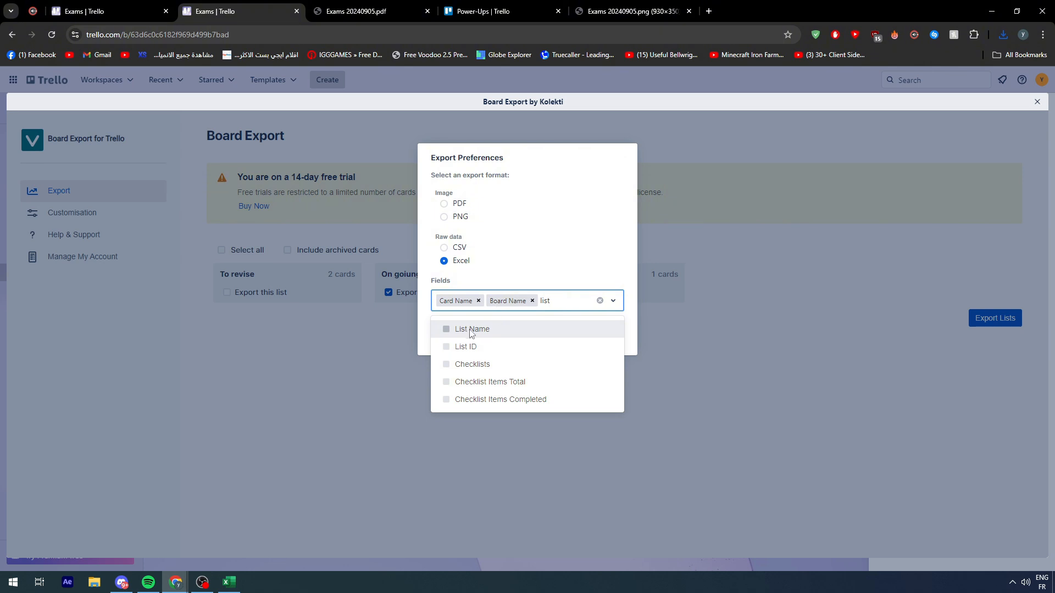
left_click(470, 330)
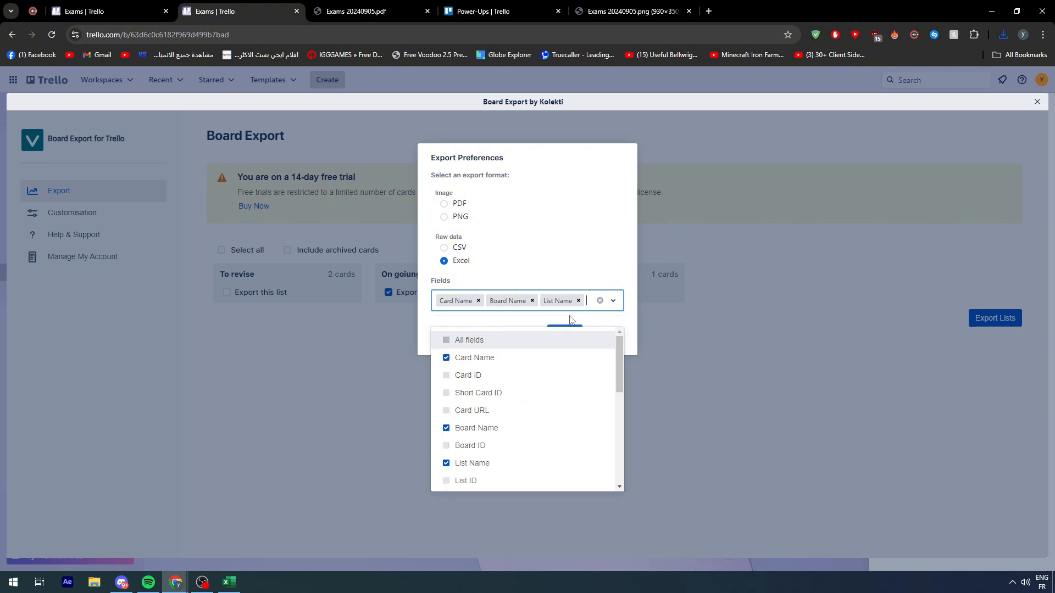
left_click(600, 318)
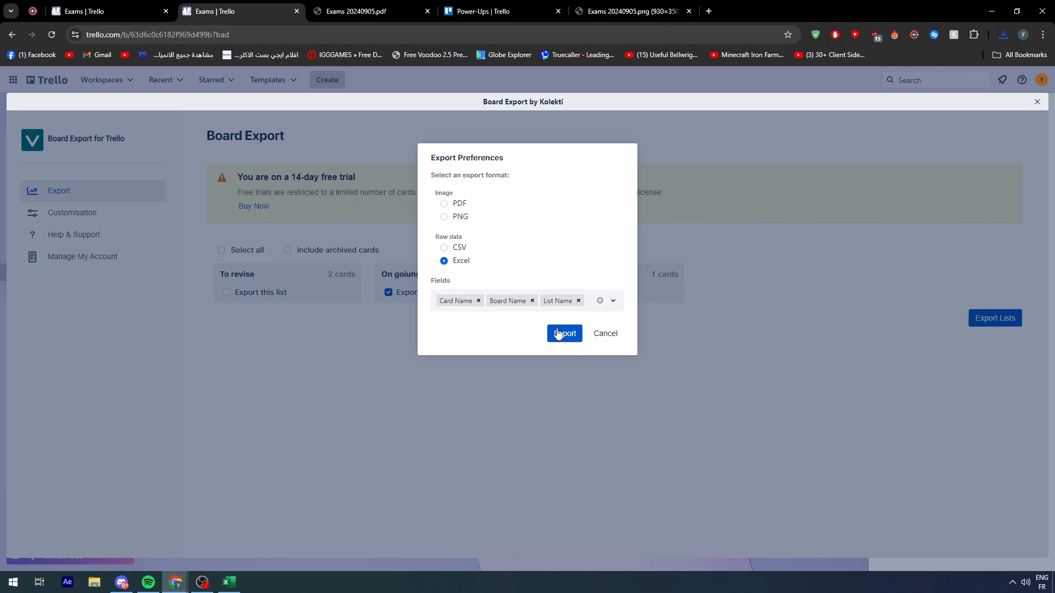
Step: Change the export format to CSV and choose the Board Name and Card Name fields
left_click(444, 248)
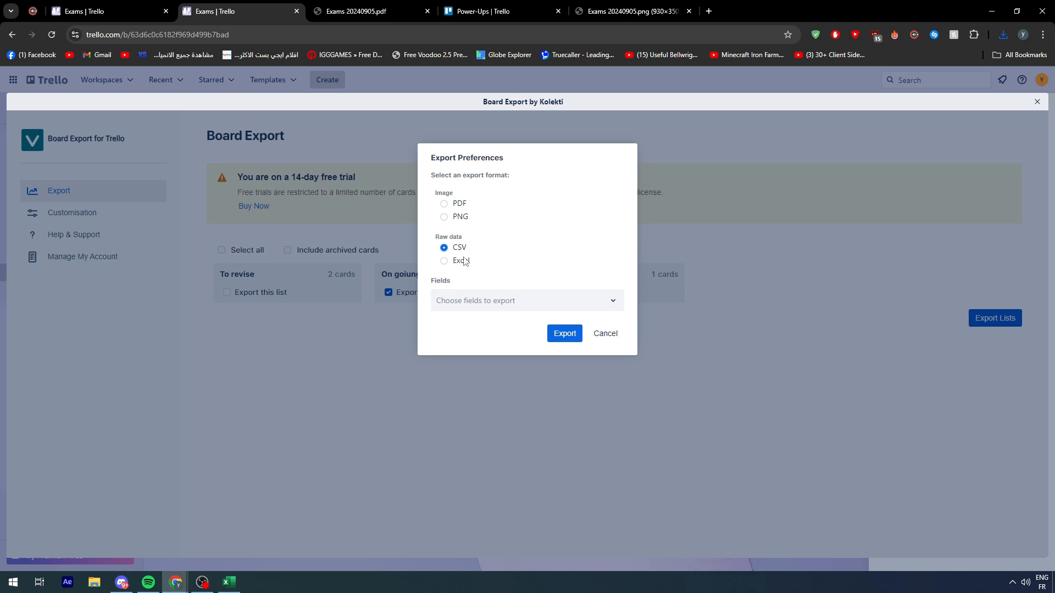
left_click(477, 301)
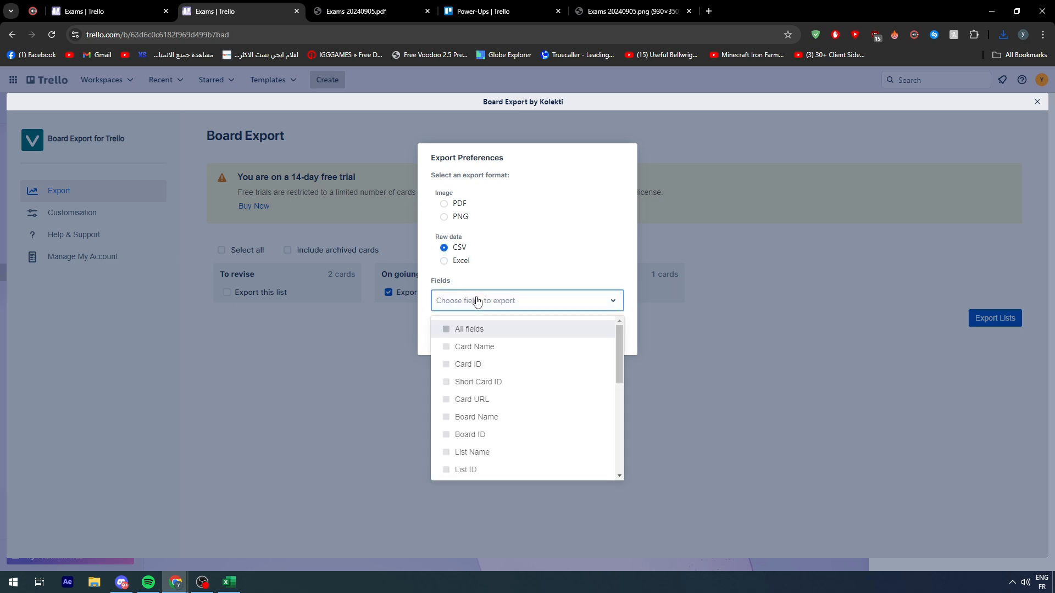
type("boar")
left_click(492, 335)
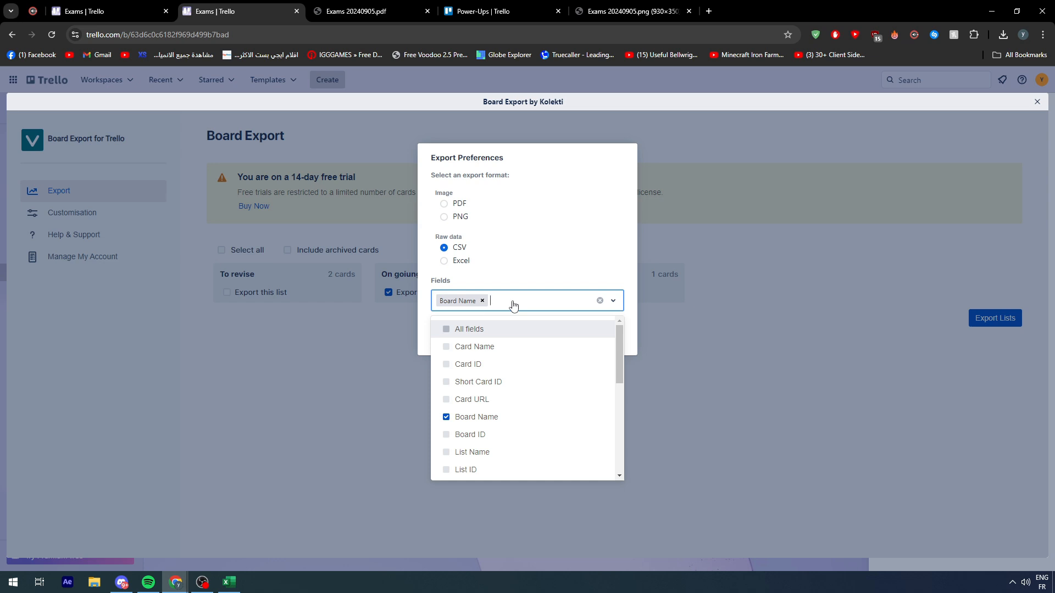
type("nam")
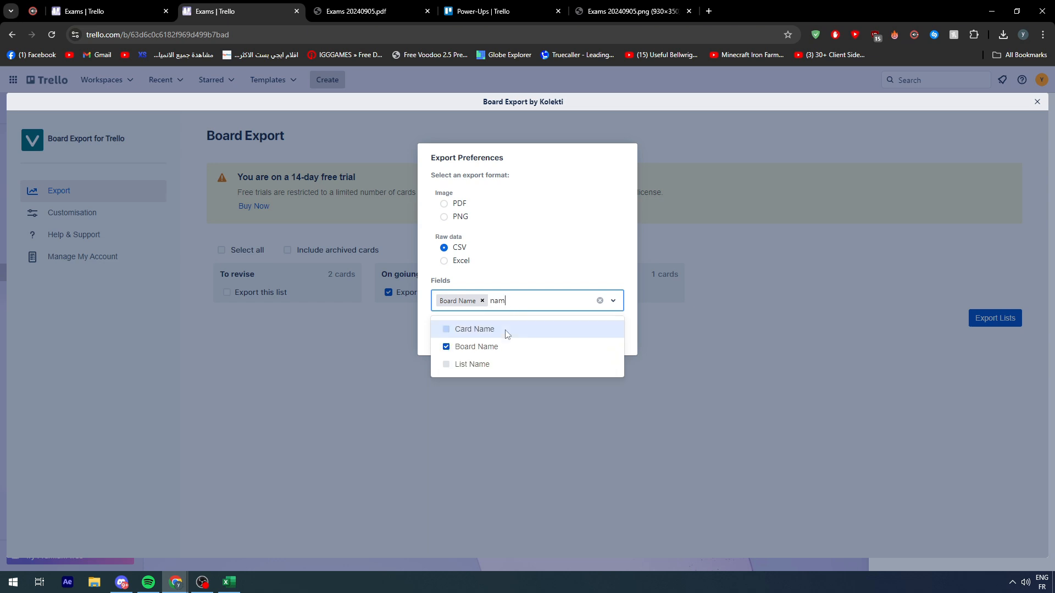
left_click(507, 331)
Step: Check the column names in the exported Excel workbook and add the List Name field to the CSV export
type("lis")
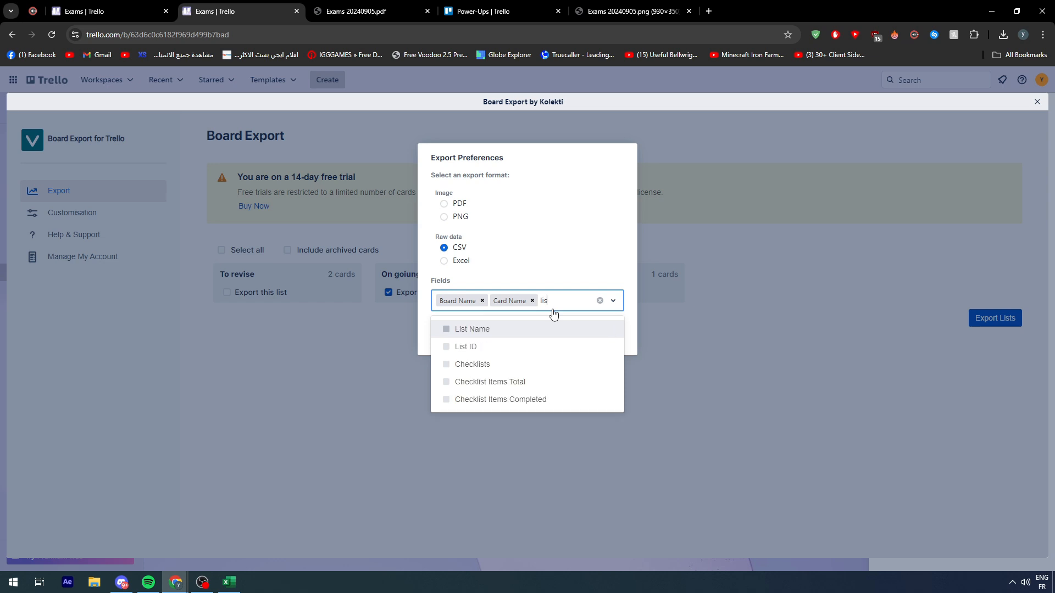
key("BackSpace")
key("BackSpace")
key("BackSpace")
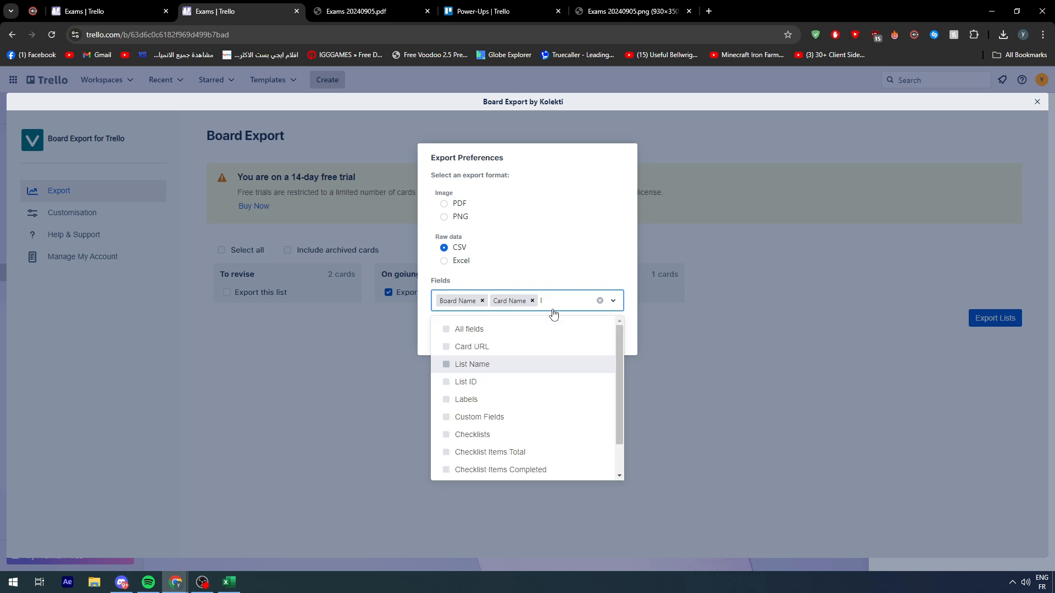
left_click(230, 585)
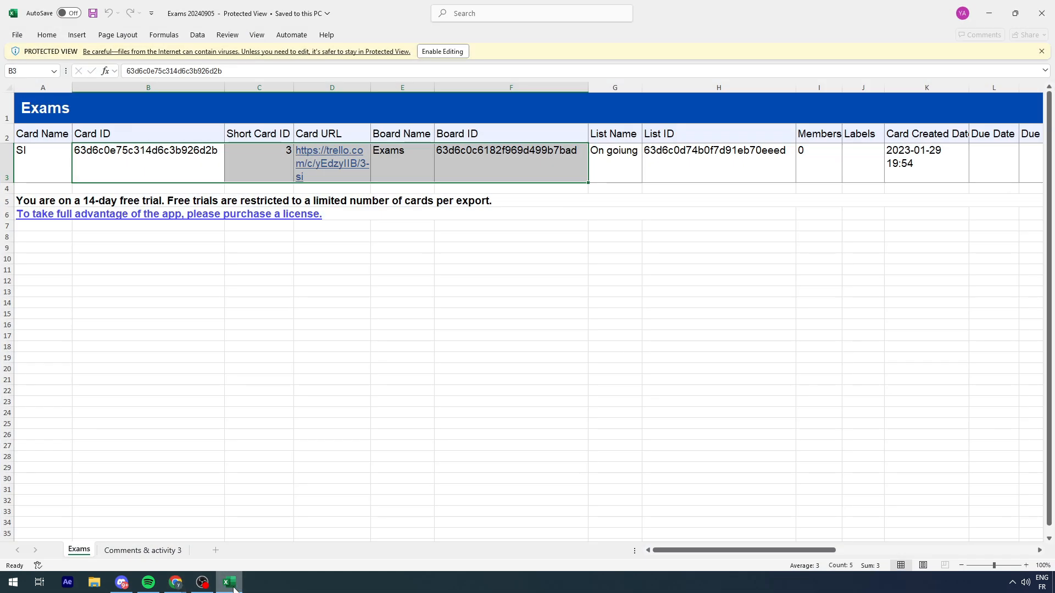
left_click(233, 587)
type("li")
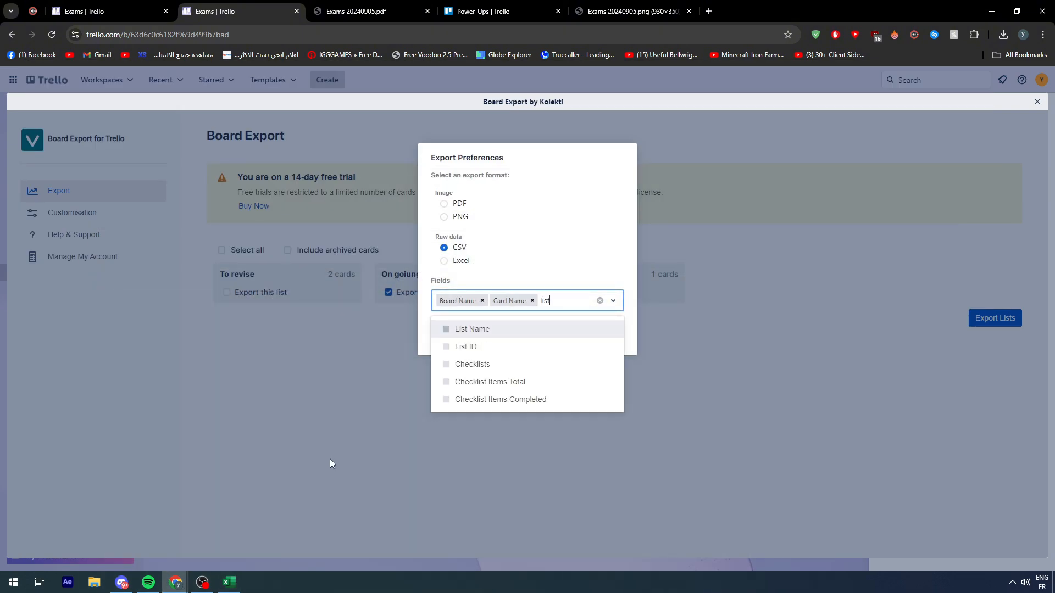
type("st")
left_click(531, 334)
left_click(588, 316)
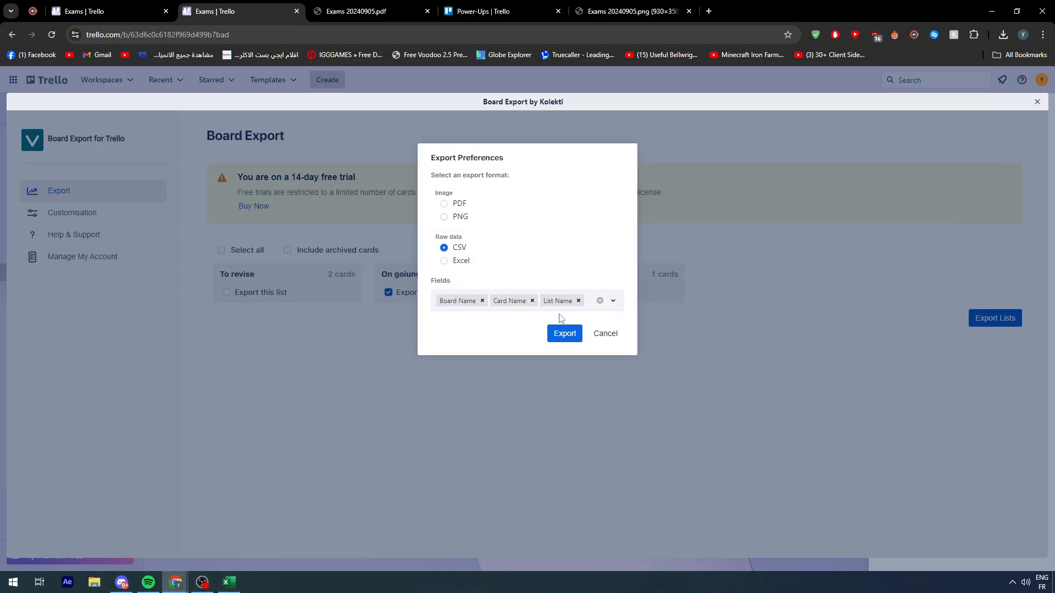
Step: Export the list as CSV and open the downloaded file in Excel
left_click(563, 332)
left_click(894, 65)
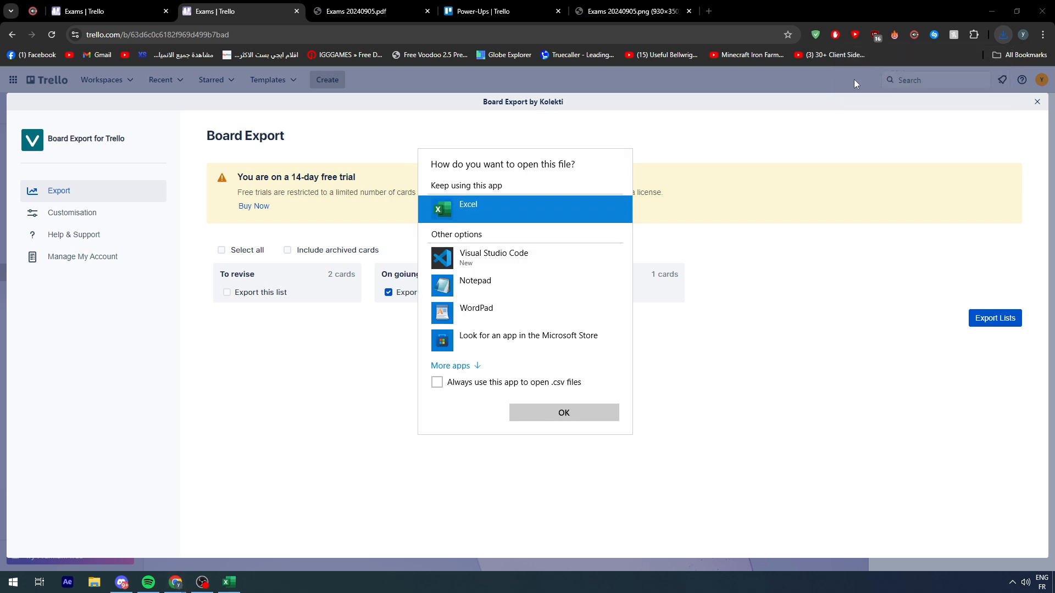
left_click(545, 408)
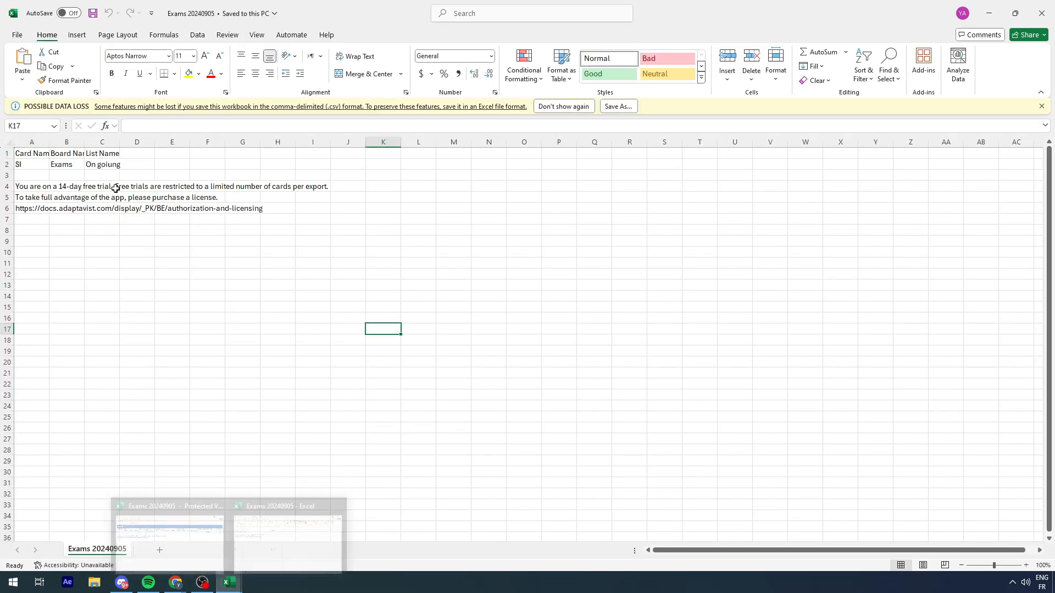
Step: Select the exported data in A1:C2 and auto-fit the List Name, Board Name and Card Name columns
left_click_drag(37, 154, 95, 164)
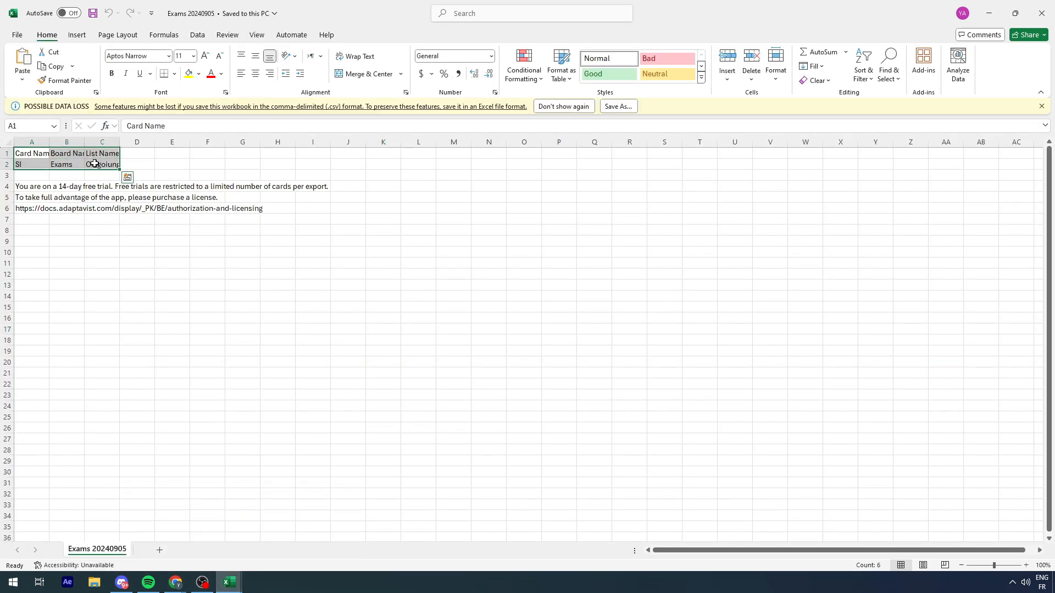
double_click(119, 145)
double_click(84, 143)
double_click(49, 141)
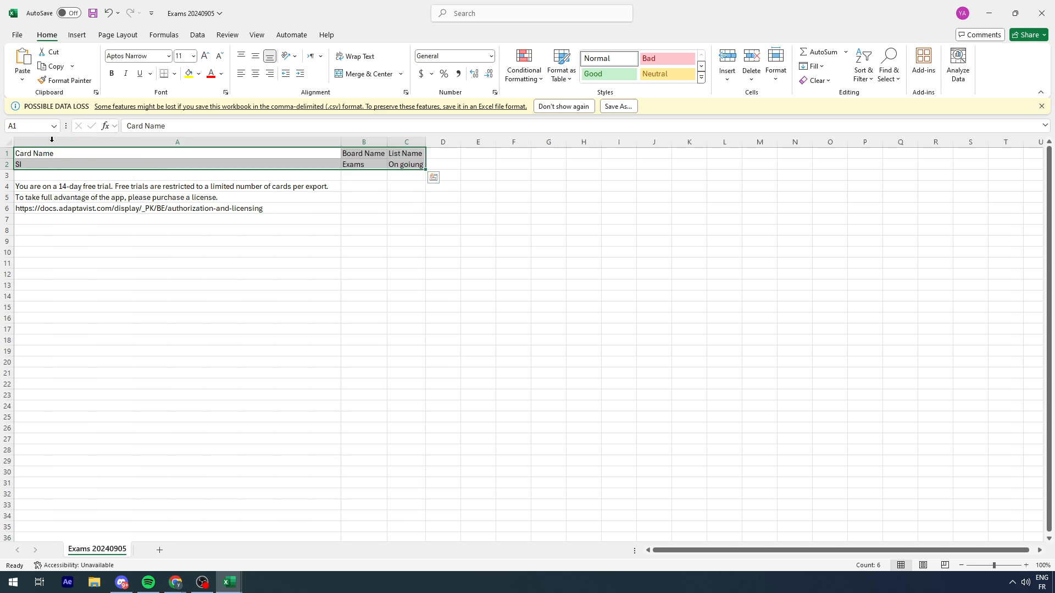
left_click(51, 139)
Step: Delete the free-trial notice and licensing link in cells A4 to A6
left_click_drag(233, 183, 142, 208)
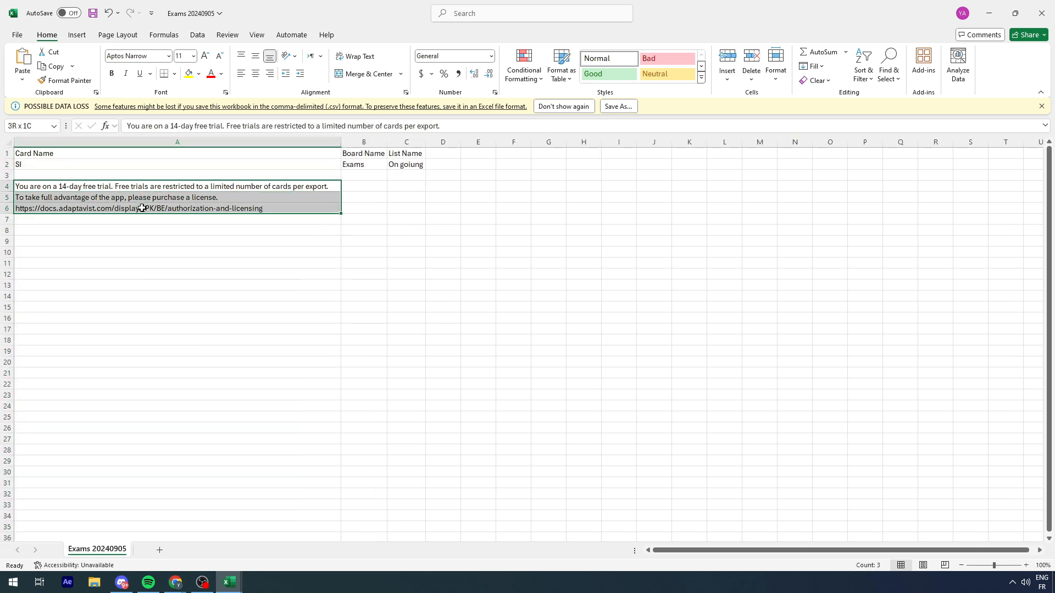
key("Delete")
left_click(172, 253)
left_click(405, 208)
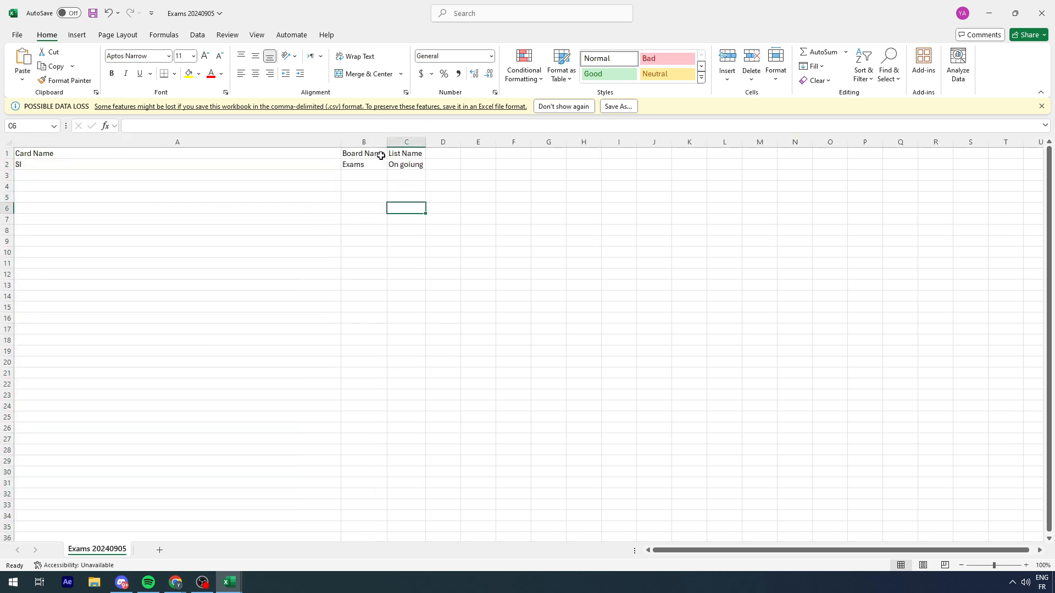
Step: Apply All Borders to the exported table in A1:C2
left_click_drag(409, 154, 275, 164)
left_click(174, 73)
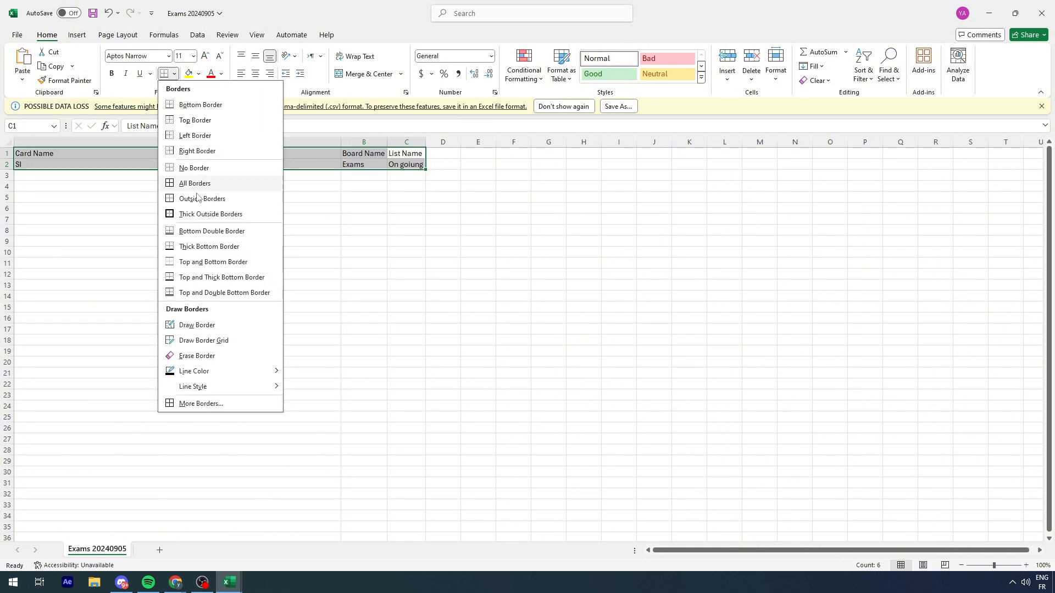
left_click(195, 183)
left_click(269, 198)
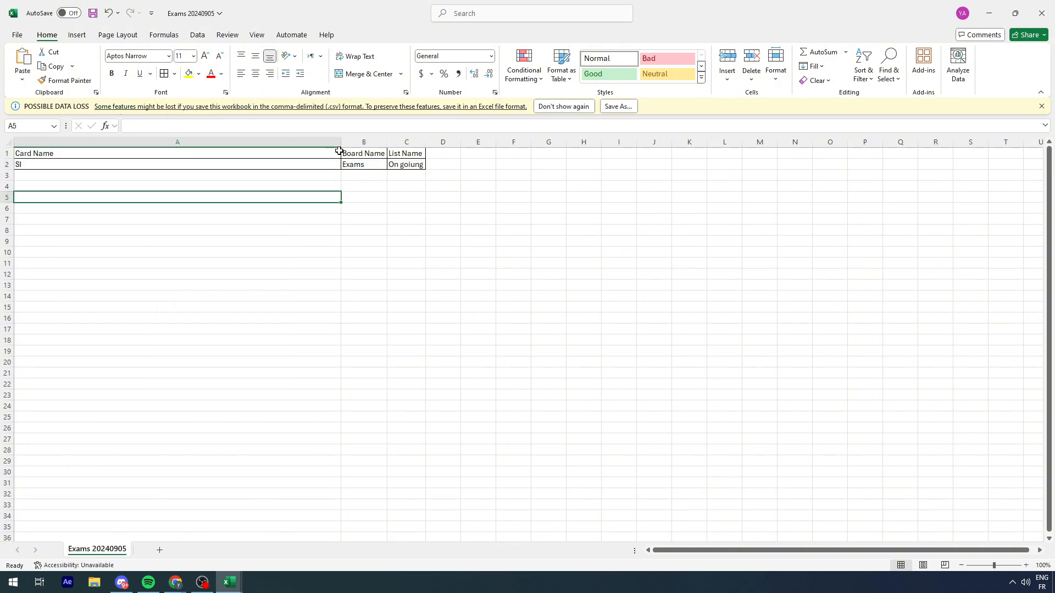
Step: Narrow the Card Name column, widen the List Name column and centre the text in A1:C2
left_click_drag(341, 143, 82, 144)
left_click(255, 73)
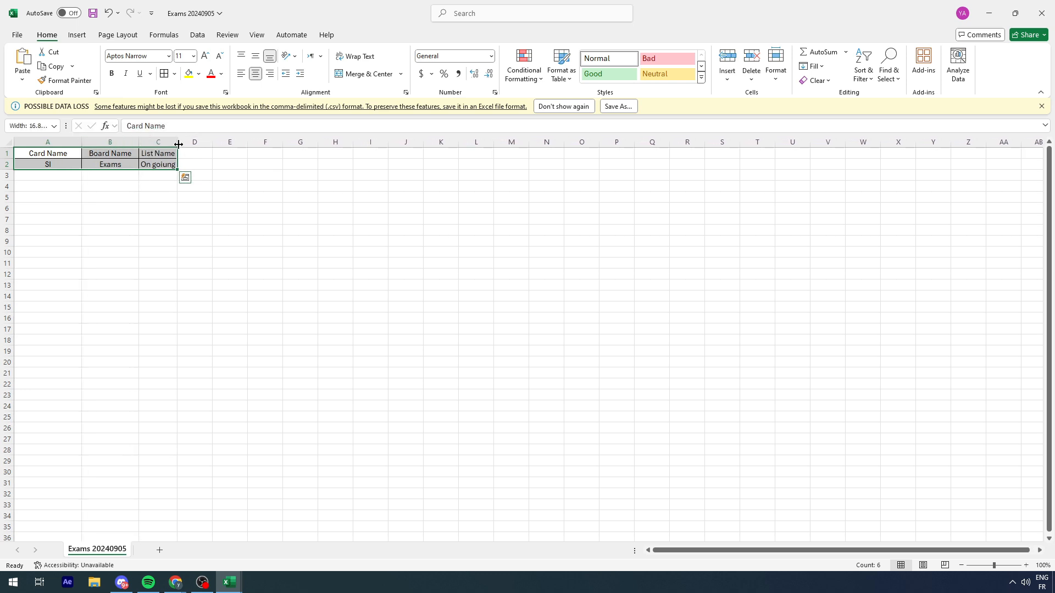
left_click_drag(178, 144, 202, 144)
left_click(251, 208)
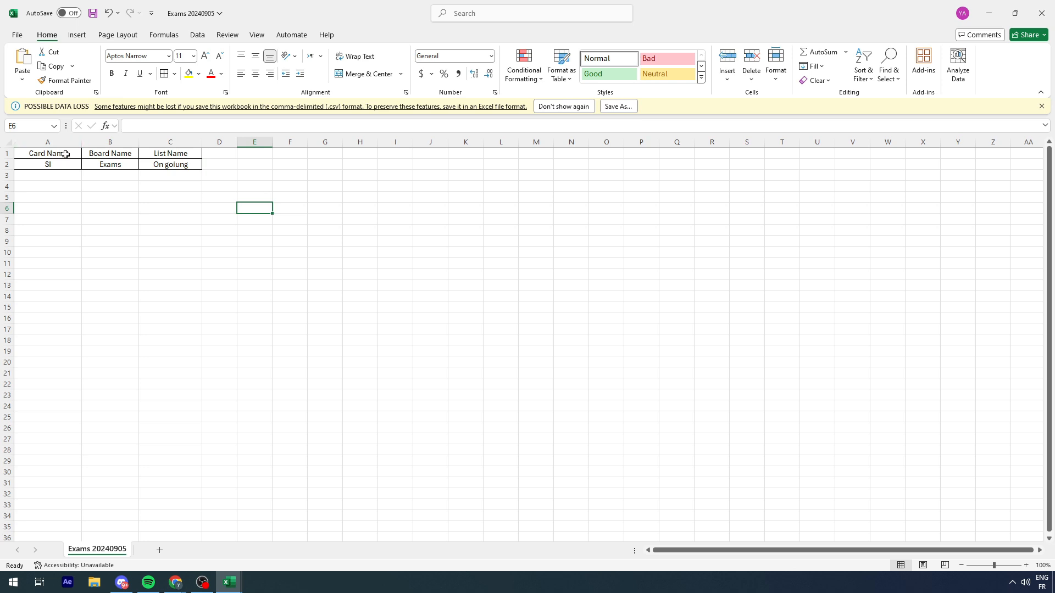
Step: Review the card, board and list values in the formatted table
left_click_drag(162, 158, 66, 160)
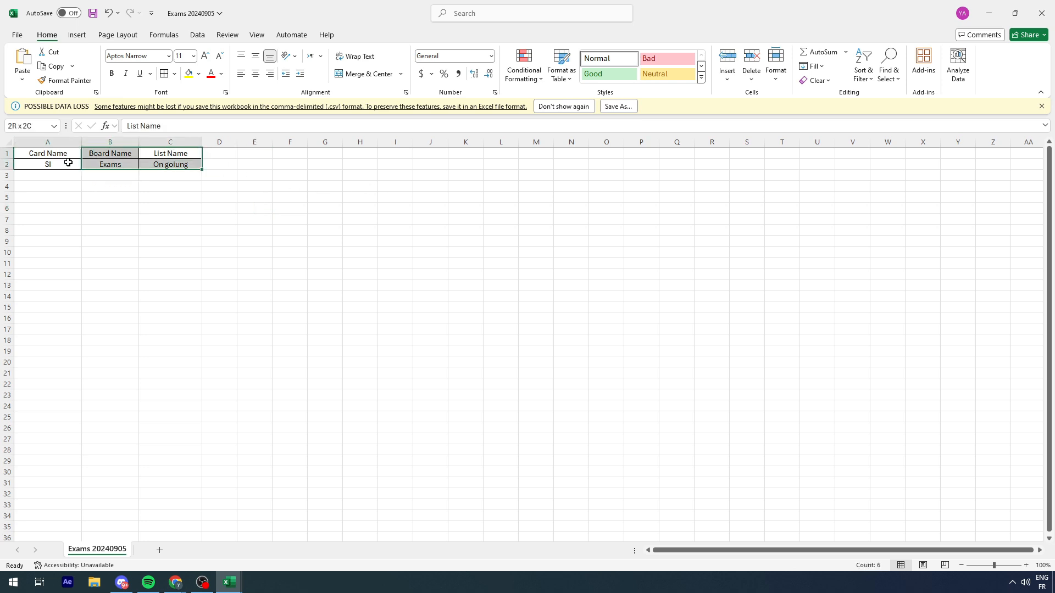
left_click_drag(110, 230, 110, 241)
left_click(231, 421)
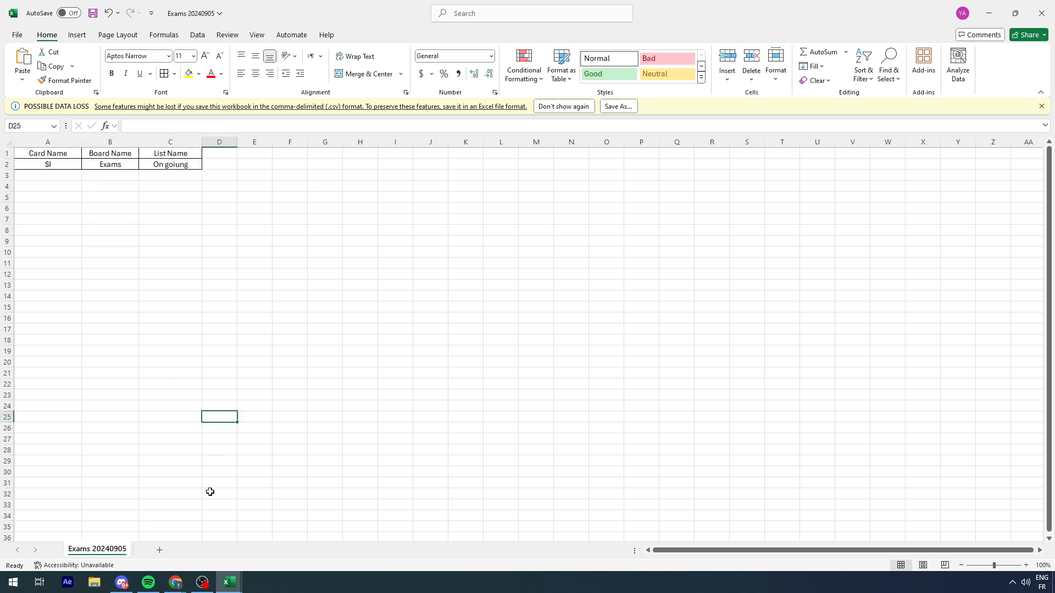
Step: Switch back to the Trello Exams board in the browser and close the Board Export window
mouse_move(170, 580)
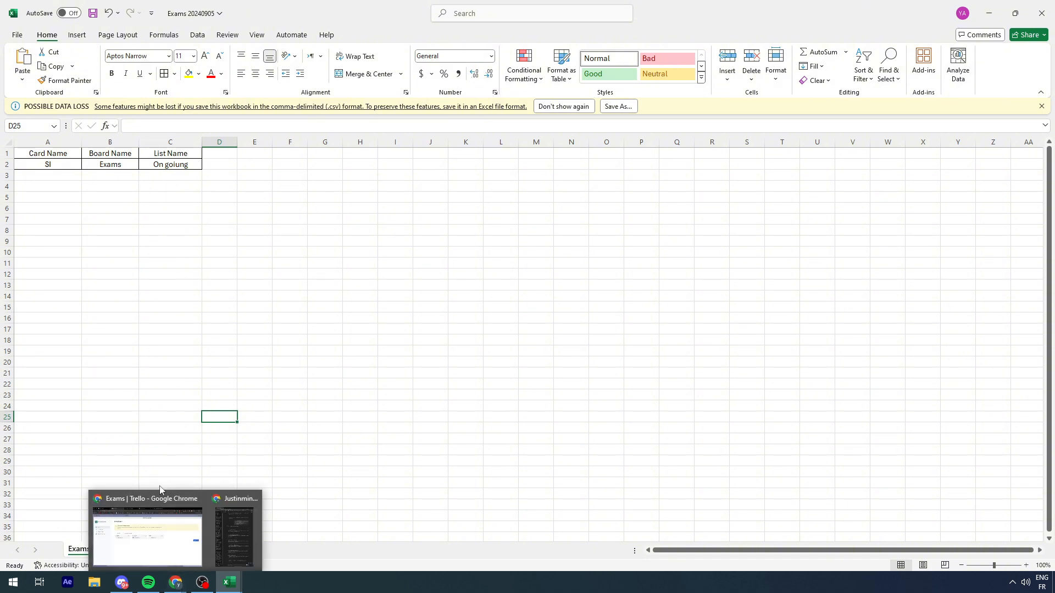
left_click(150, 519)
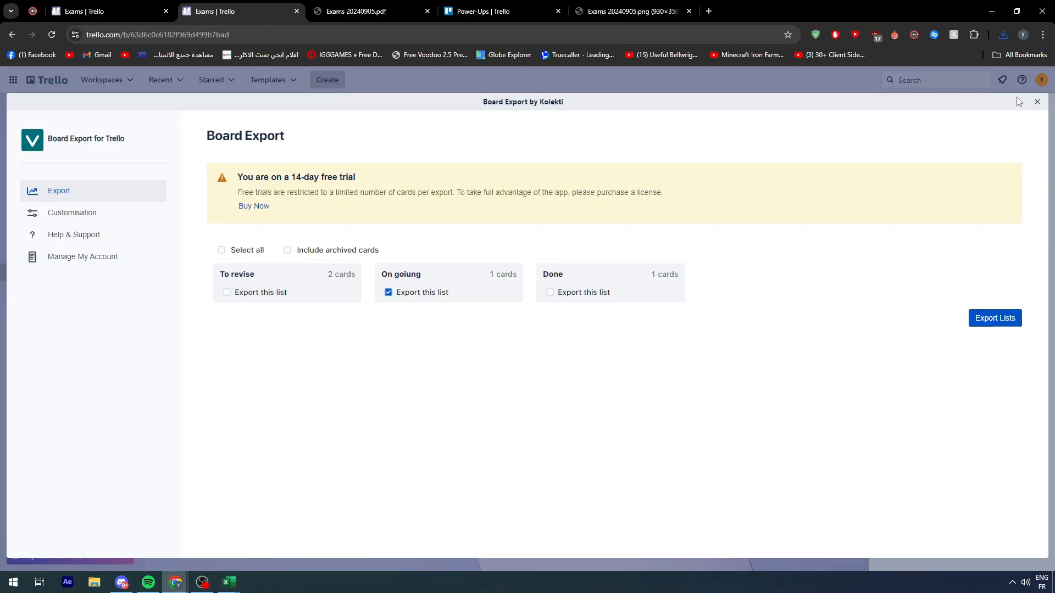
left_click(1037, 102)
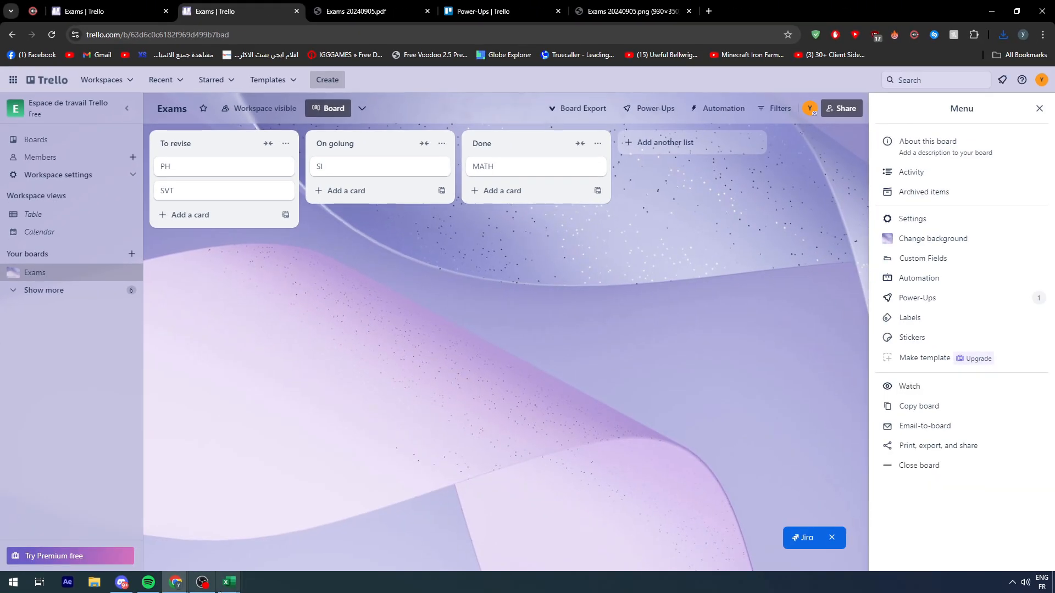
Step: Return to the CSV data in Excel, examine its header and value rows, and switch back to the Trello board
mouse_move(229, 582)
left_click(280, 541)
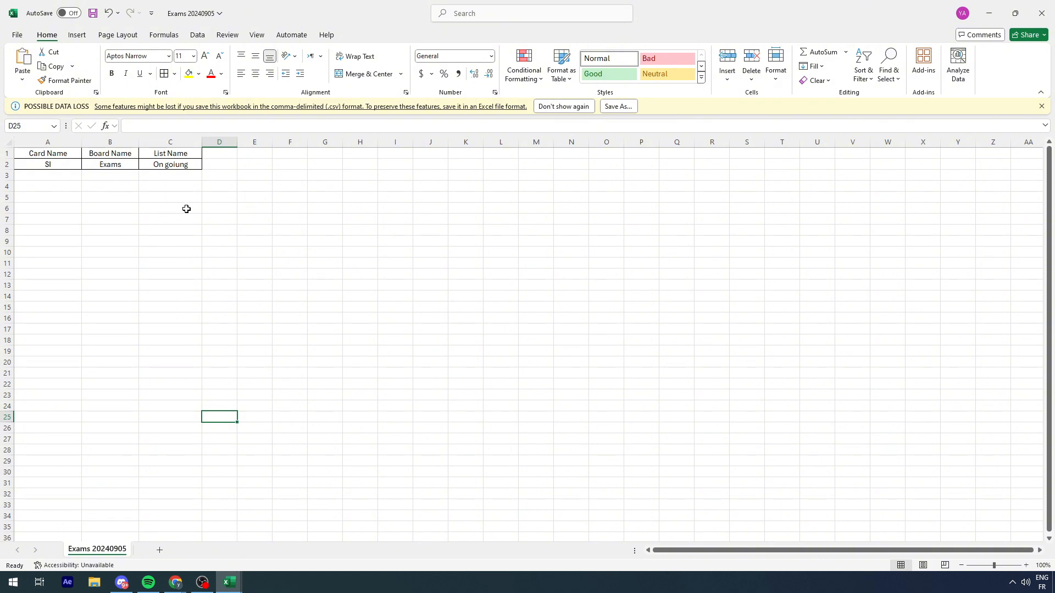
left_click_drag(57, 153, 849, 167)
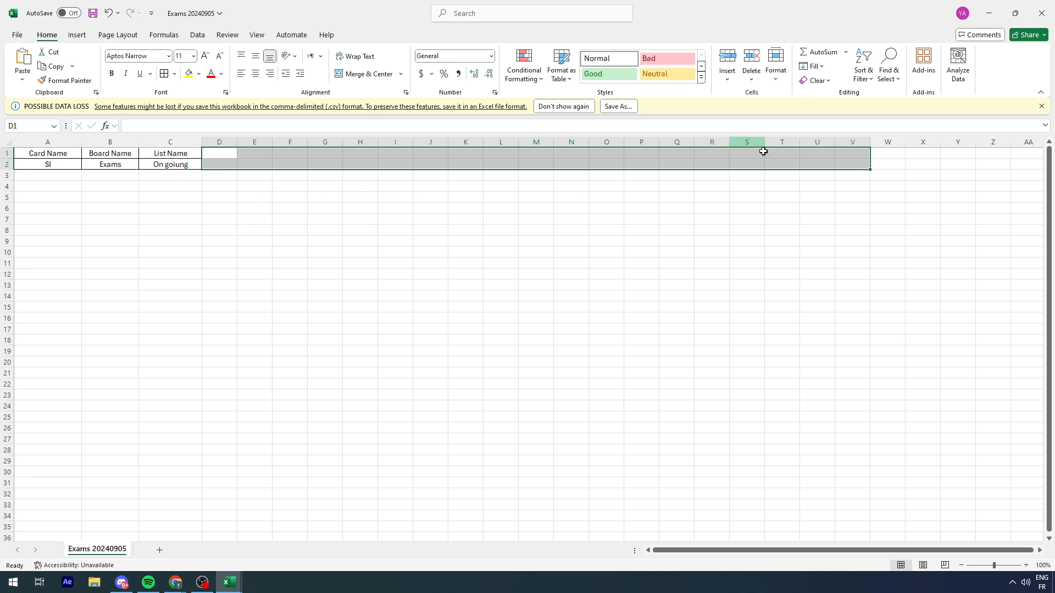
left_click(54, 153)
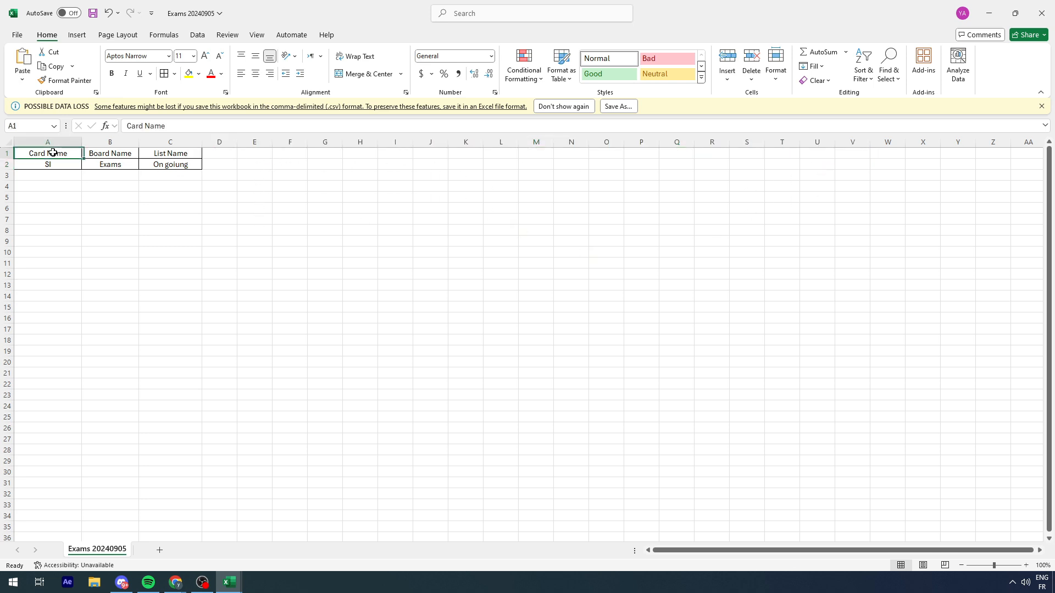
key("ctrl+a")
left_click(229, 583)
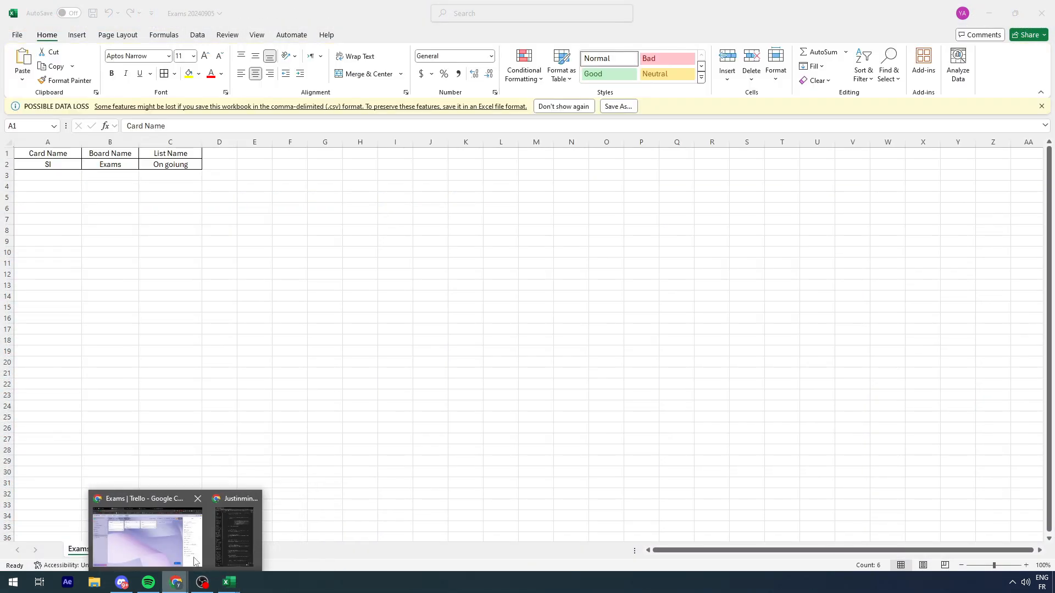
left_click(195, 561)
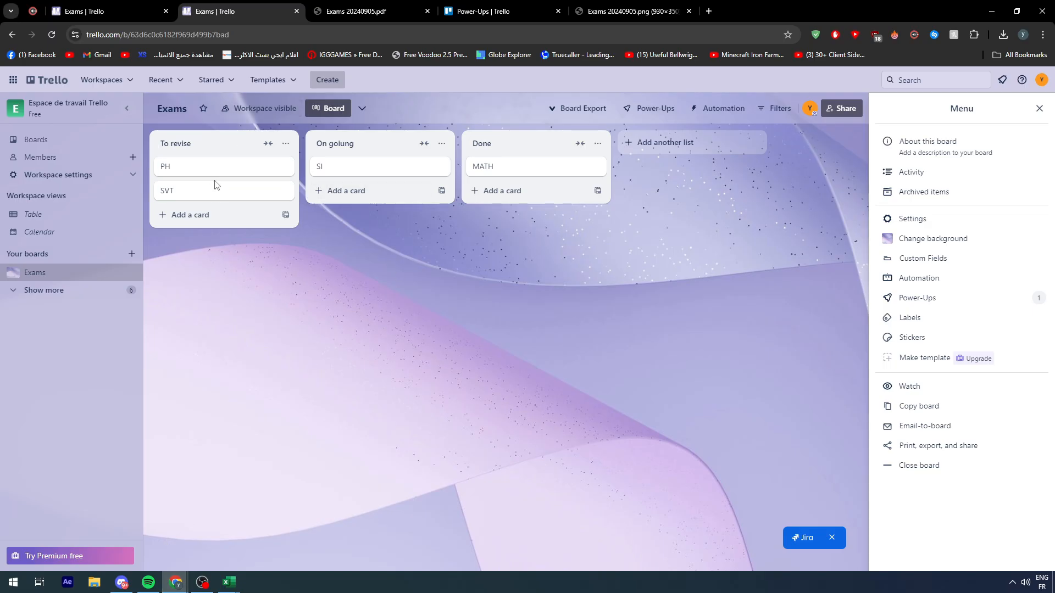
Step: Open Board Export, select only the To revise list for export and set the format to Excel
left_click(585, 108)
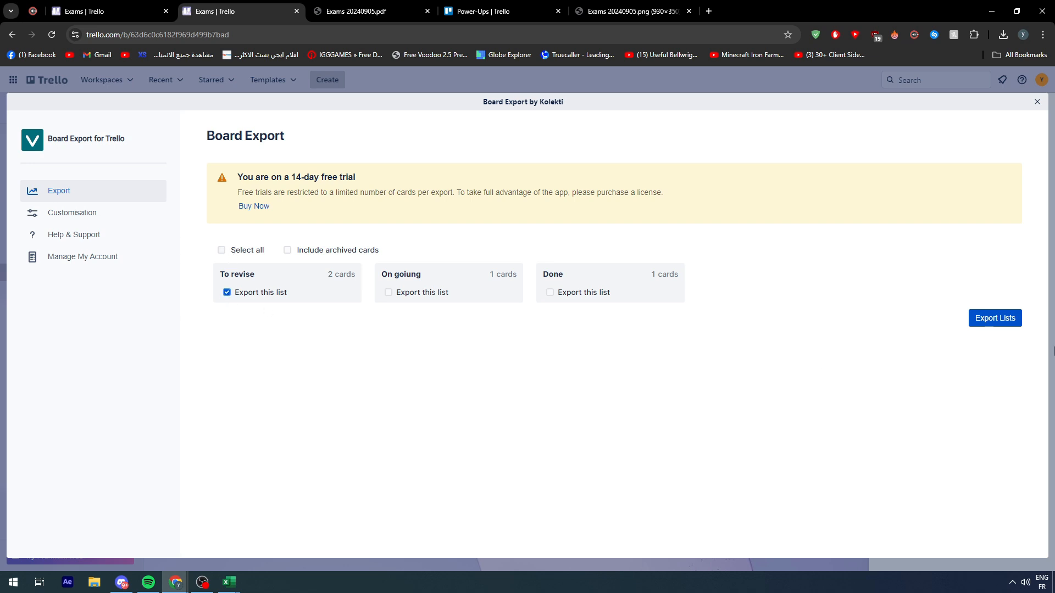
left_click(995, 318)
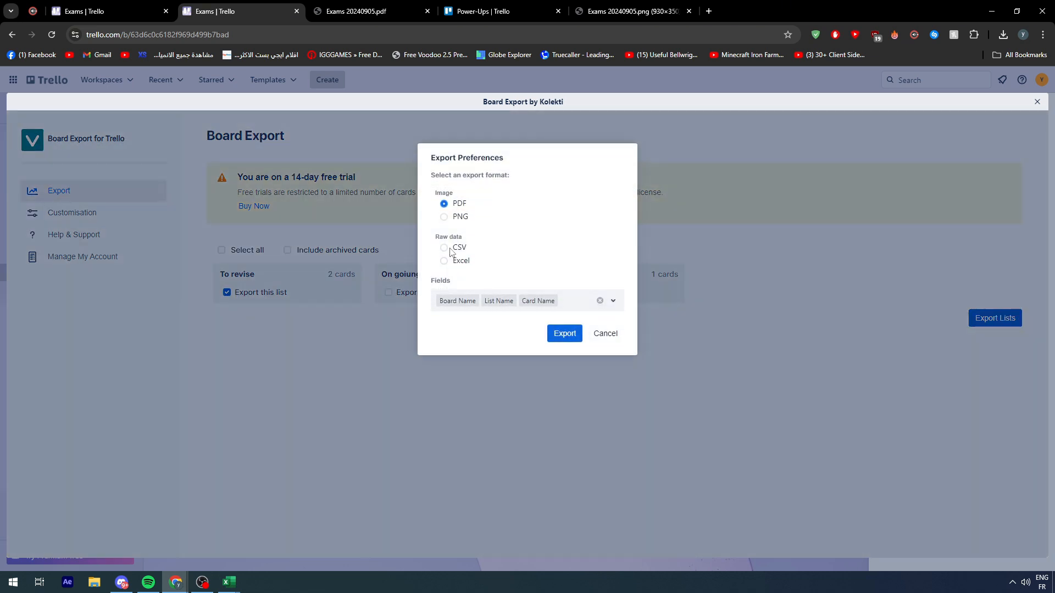
left_click(450, 250)
left_click(445, 261)
Step: Choose the Card Name, Board Name and List Name fields and export the To revise list
left_click(463, 304)
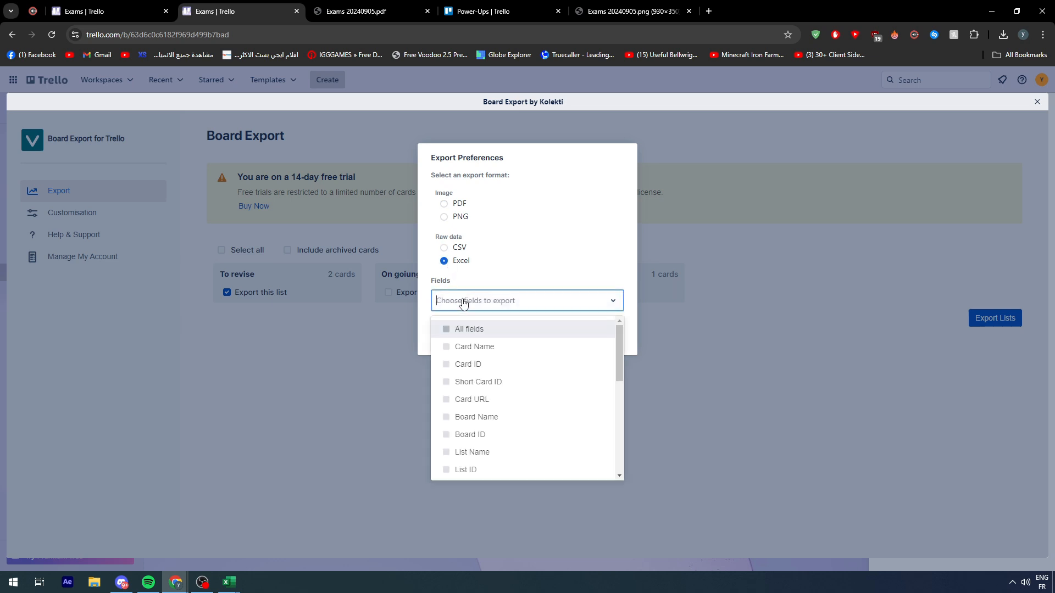
left_click(483, 347)
type("b")
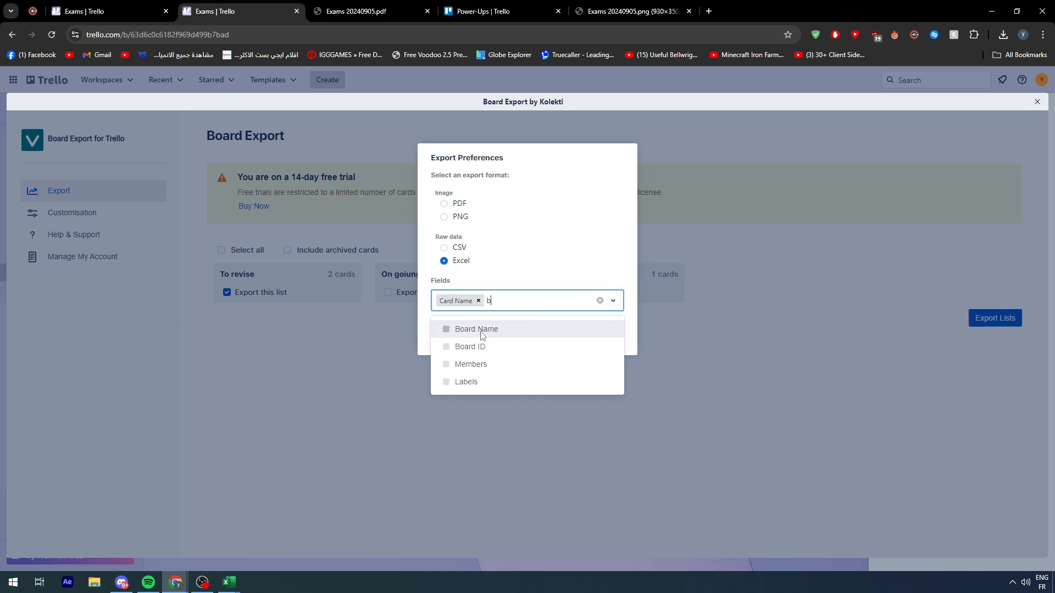
left_click(483, 331)
type("na")
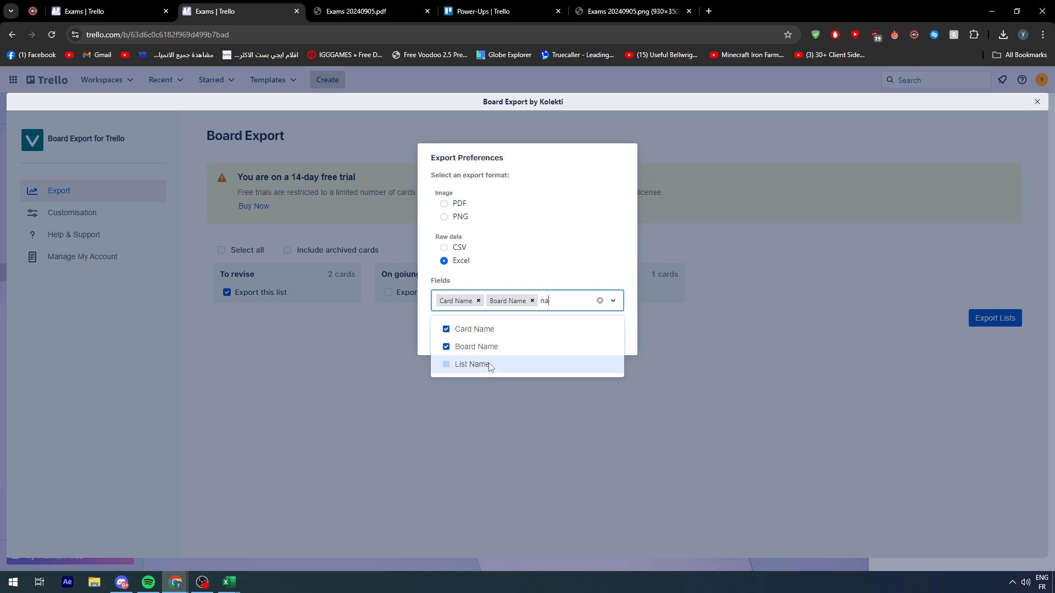
left_click(488, 365)
left_click(564, 331)
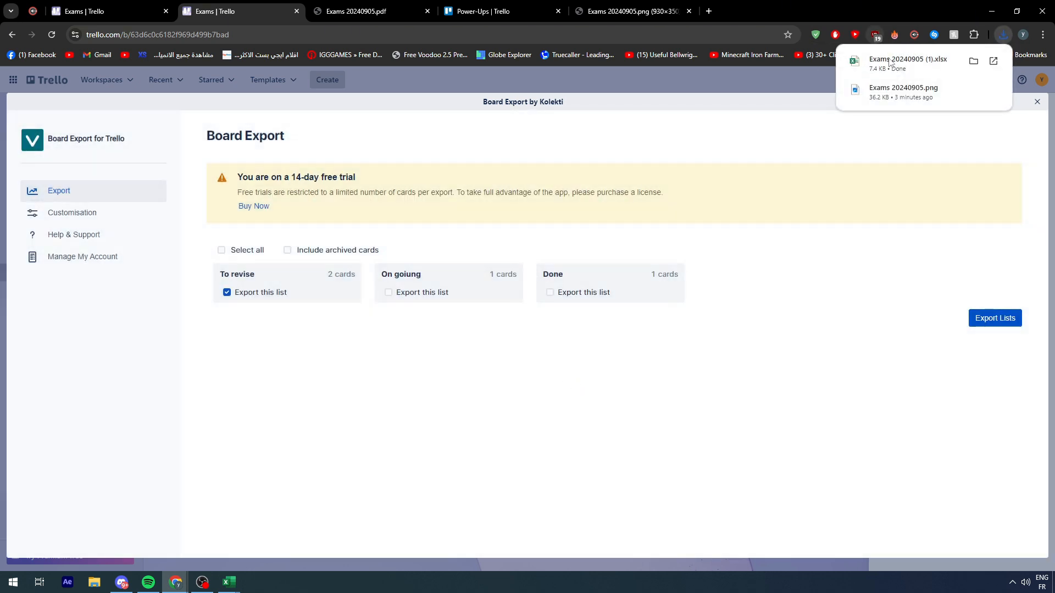
Step: Open the downloaded Exams 20240905 (1).xlsx in Excel and examine its trial notice, headers and the card, board and list name values
left_click(890, 63)
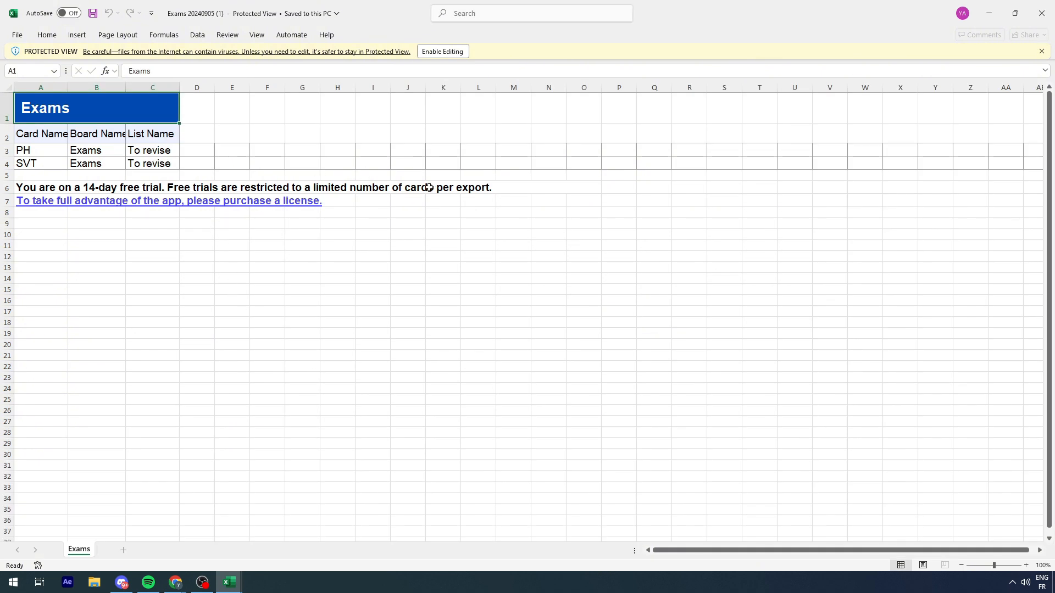
left_click_drag(429, 188, 88, 209)
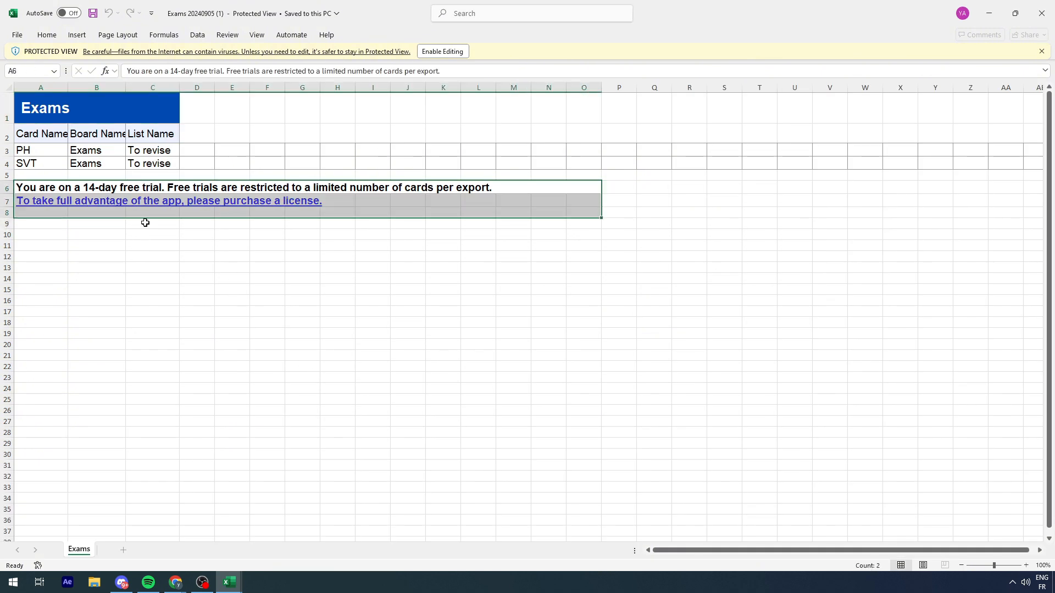
left_click(129, 121)
left_click(30, 135)
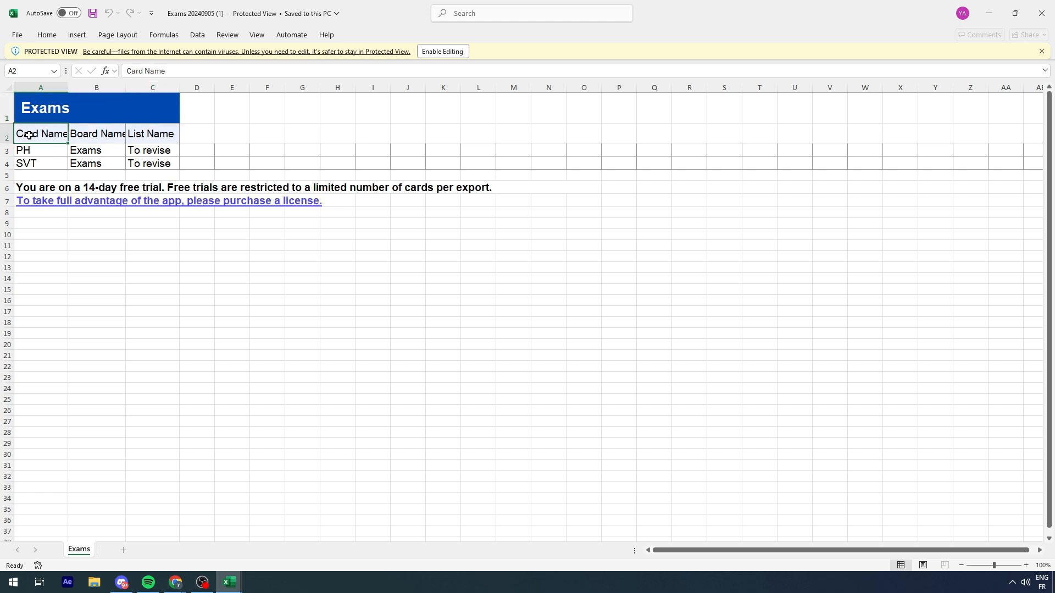
left_click(33, 155)
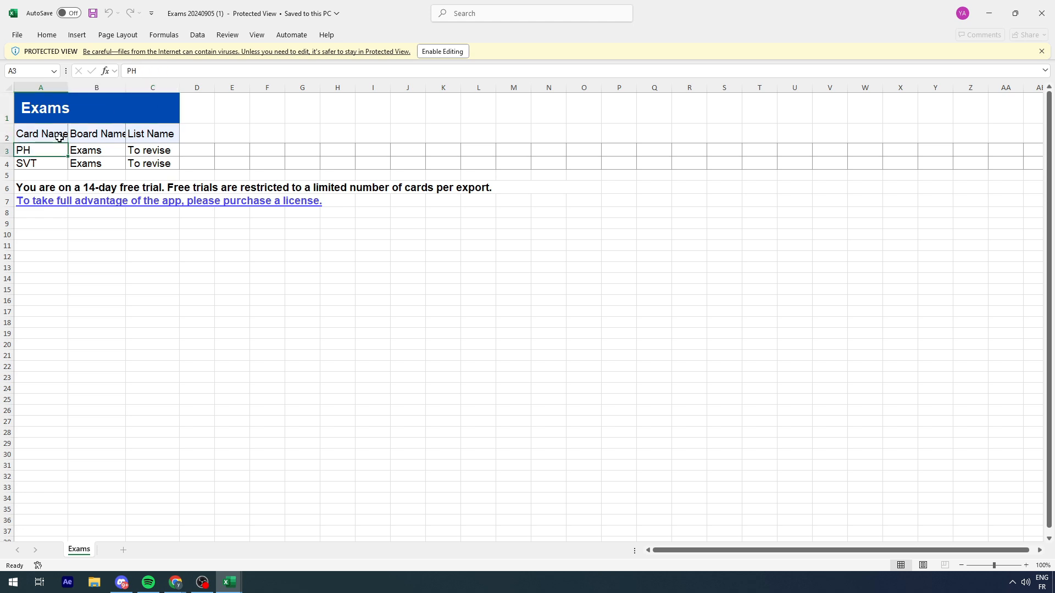
left_click(47, 163)
left_click(54, 148)
left_click(88, 163)
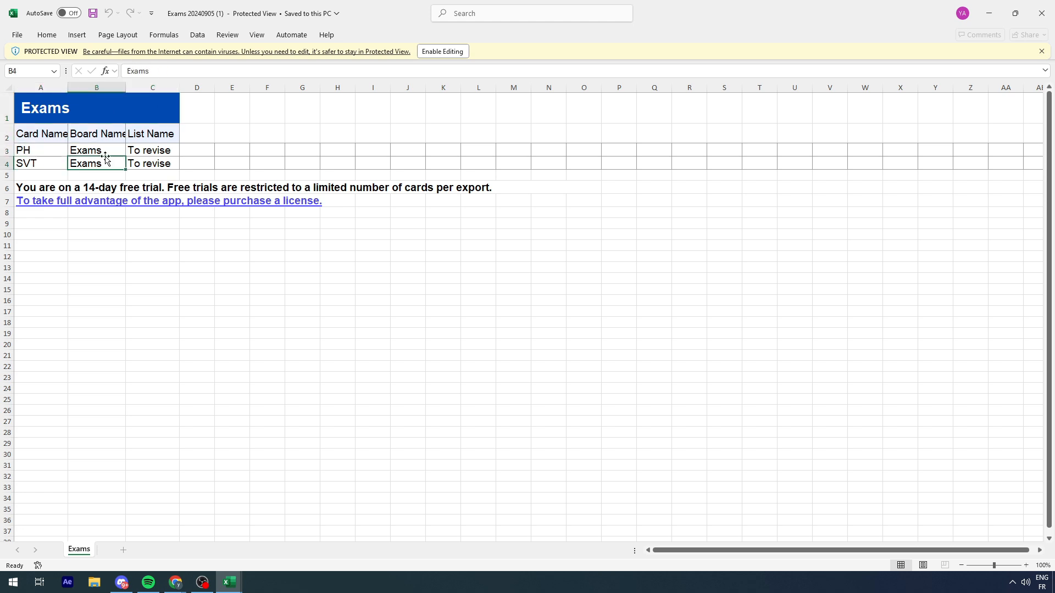
left_click(149, 164)
left_click(259, 139)
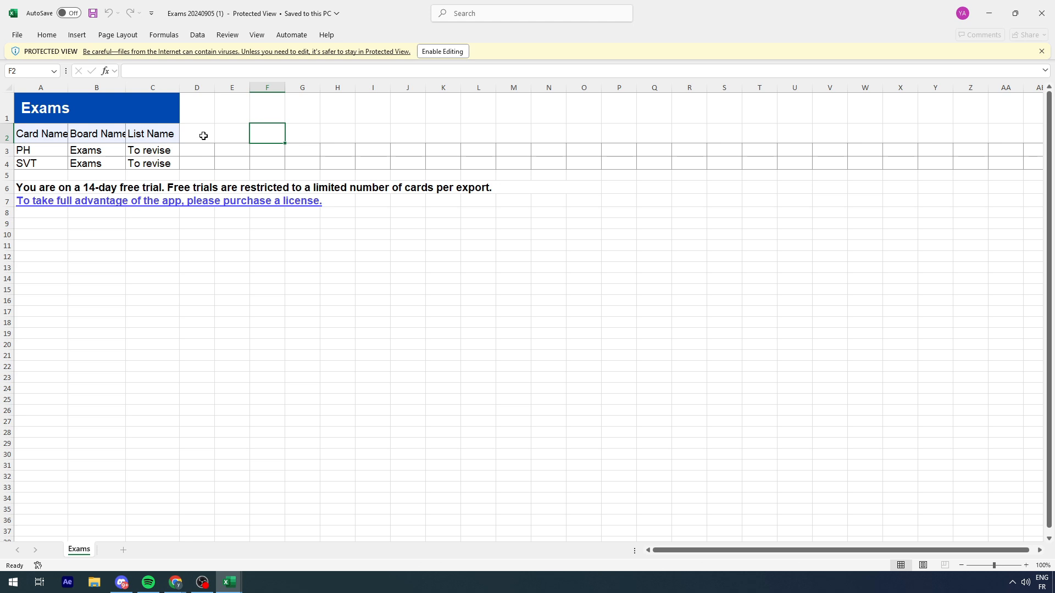
Step: Close the Exams 20240905 (1) workbook, switch back to the Trello board in Chrome and close the Board Export window
left_click(1041, 12)
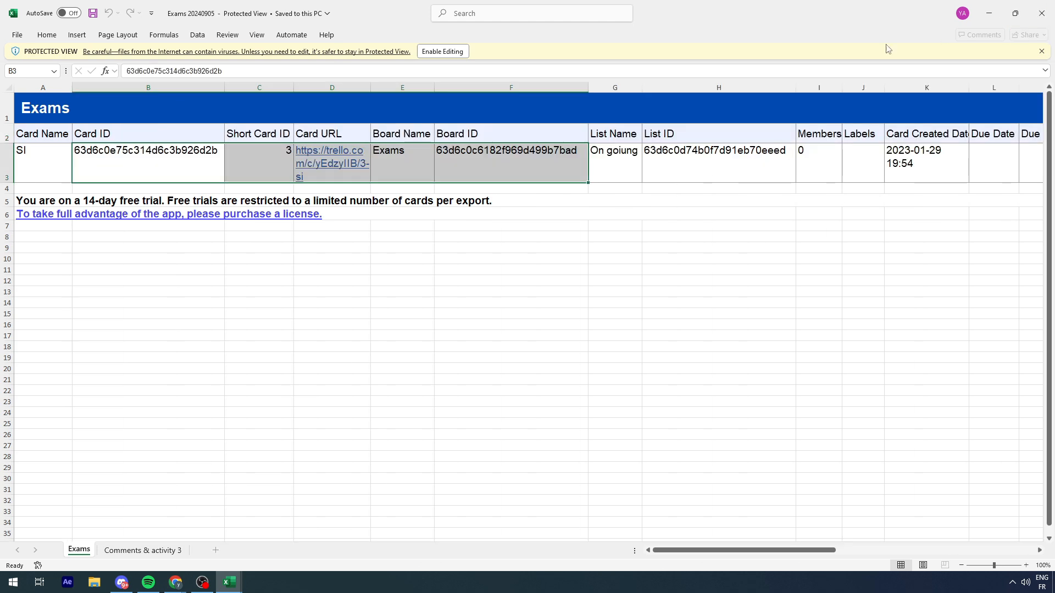
mouse_move(175, 581)
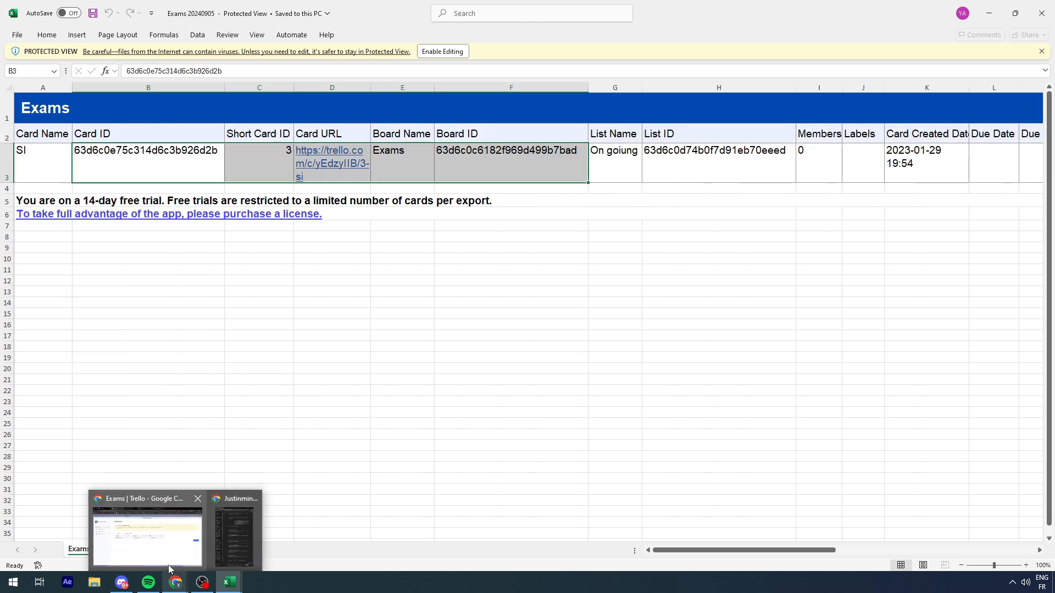
left_click(166, 541)
left_click(1037, 103)
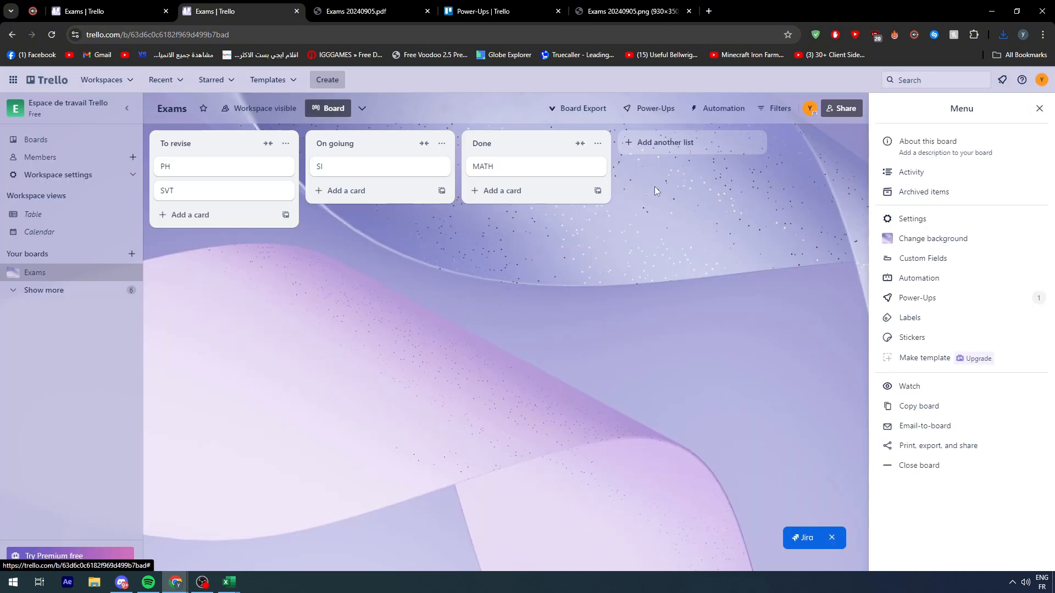